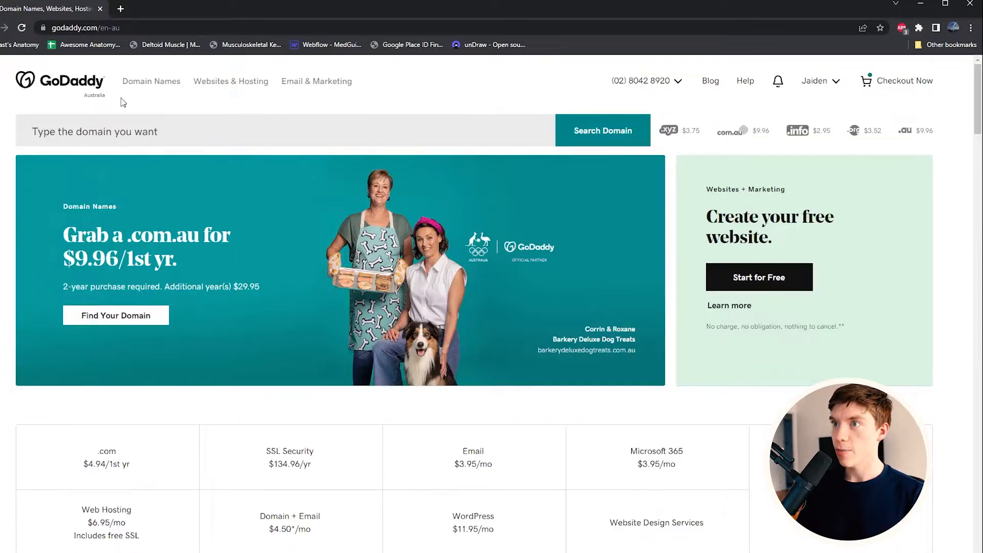
# - Search for the .com.au domain made of the trainer's first name plus "personaltrainer", select the exact match and continue to the cart
pyautogui.click(100, 129)
pyautogui.write('JAIDEN')
pyautogui.press('BackSpace')
pyautogui.press('BackSpace')
pyautogui.press('BackSpace')
pyautogui.press('BackSpace')
pyautogui.press('BackSpace')
pyautogui.press('BackSpace')
pyautogui.write('jaidenpersonaltrainer.com.au')
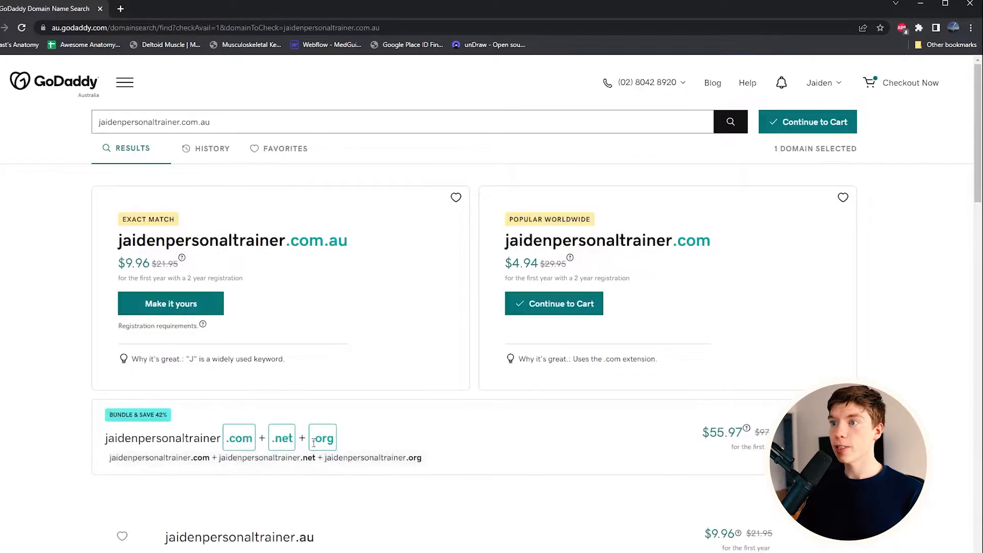
pyautogui.click(164, 304)
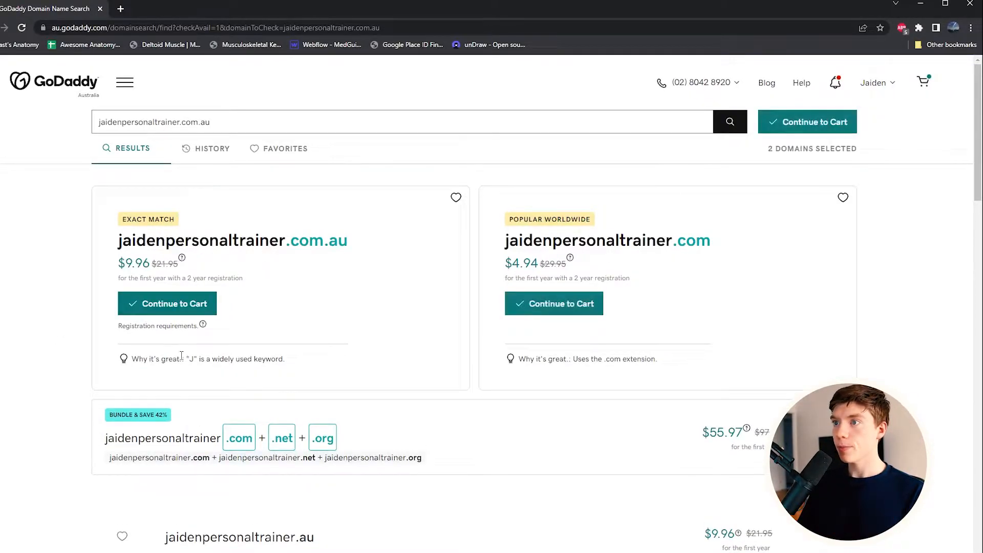
pyautogui.click(165, 308)
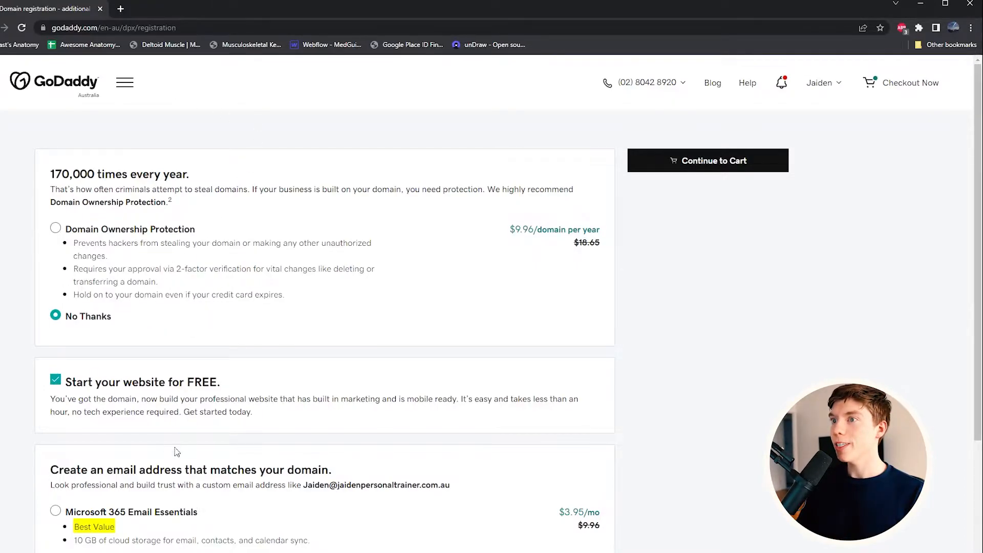
# - Decline the free website offer, choose Microsoft 365 Email Essentials for the domain's email, and continue with the registration
pyautogui.scroll(-1, 171, 449)
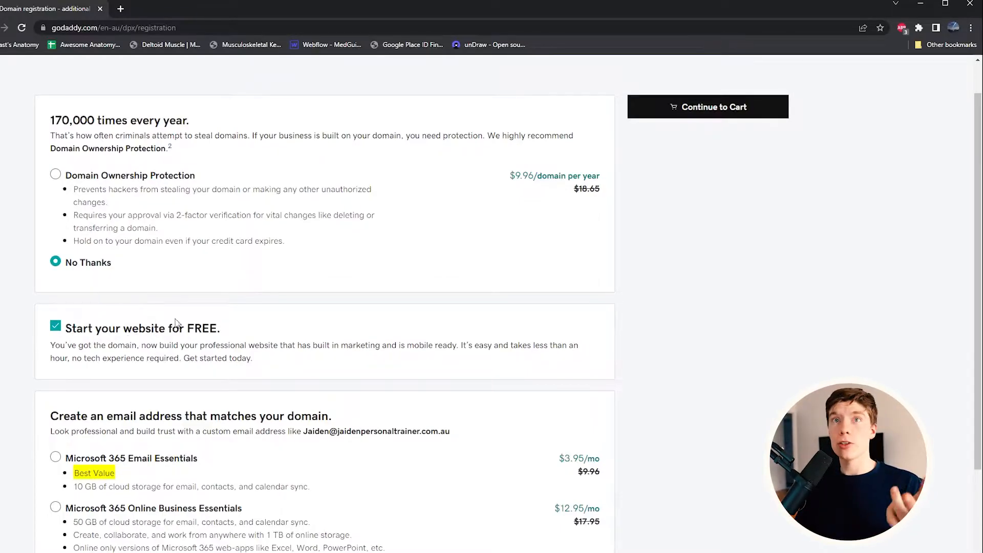
pyautogui.click(55, 326)
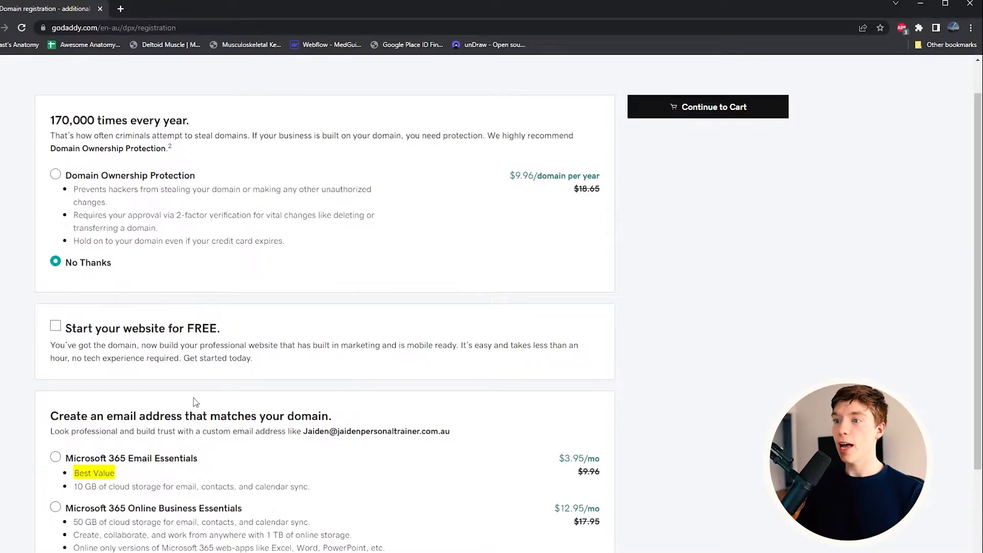
pyautogui.scroll(-1, 194, 402)
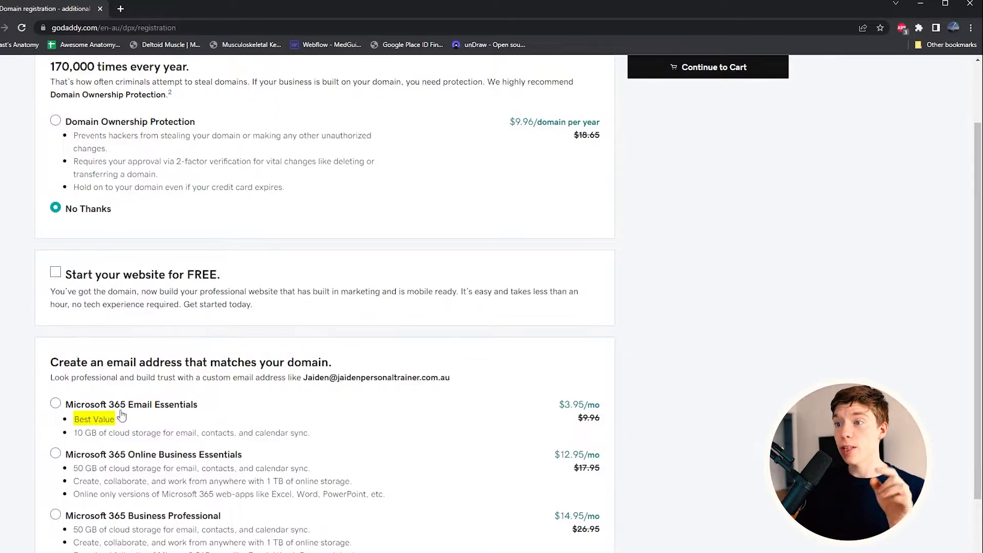
pyautogui.click(111, 428)
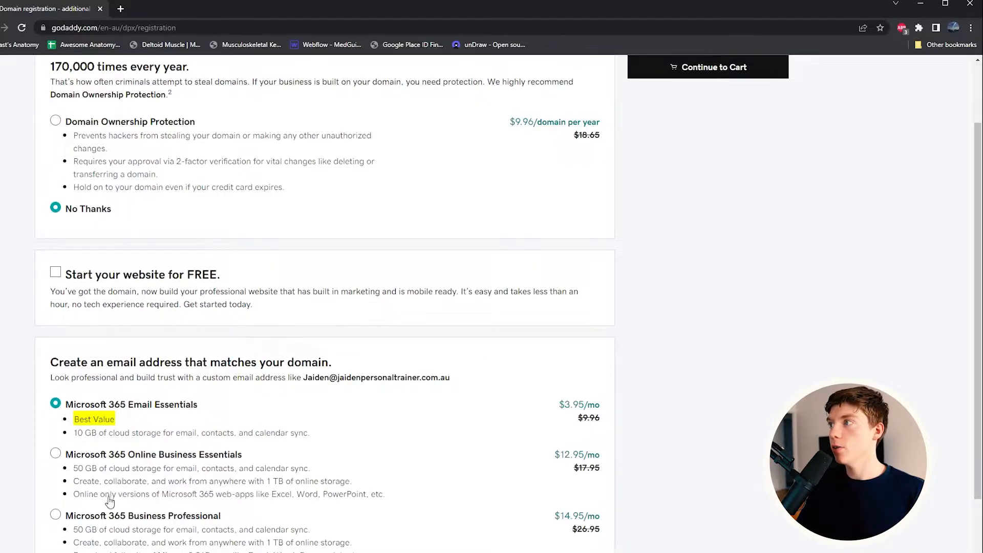
pyautogui.scroll(3, 472, 423)
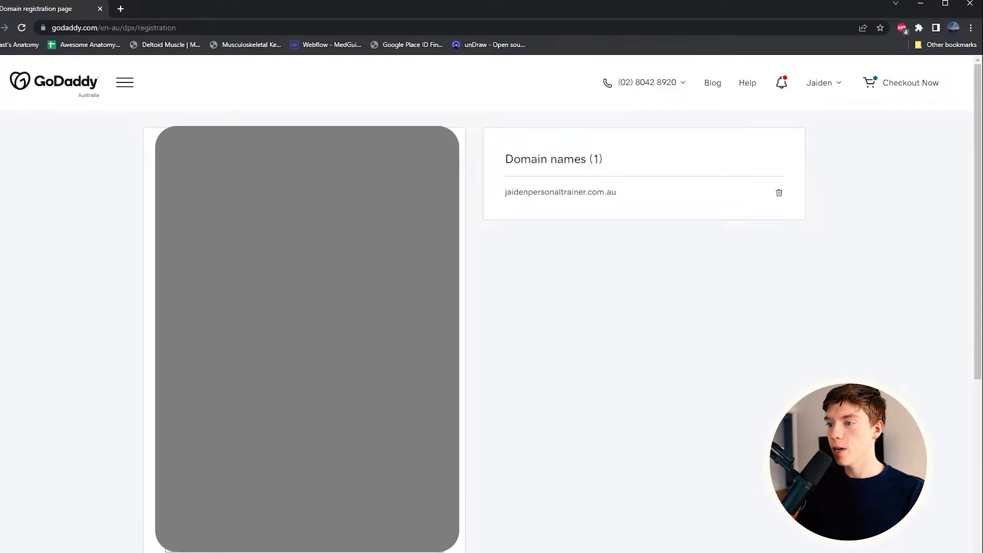
# - Examine the registration information and eligibility form for the .com.au domain
pyautogui.scroll(-2, 640, 307)
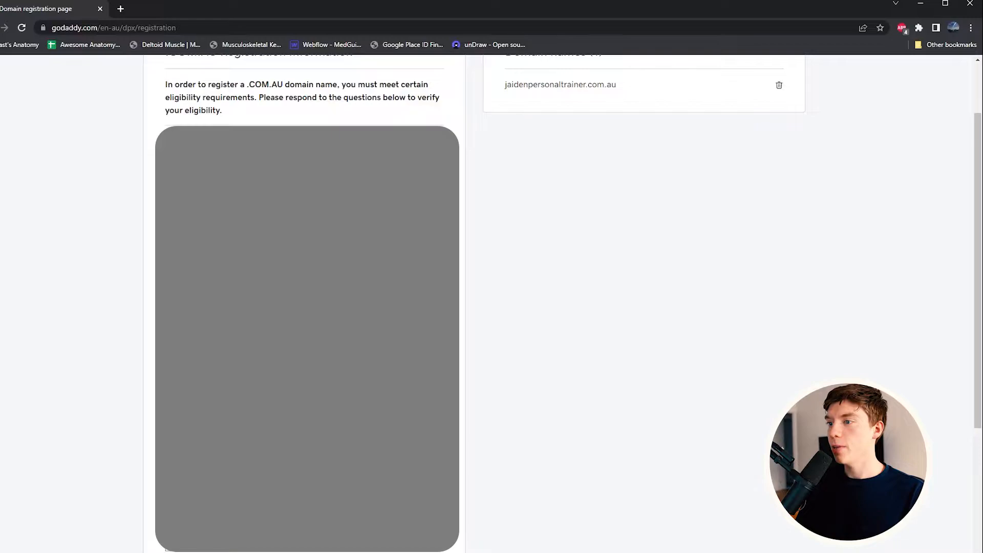
pyautogui.scroll(3, 555, 434)
pyautogui.scroll(-8, 511, 456)
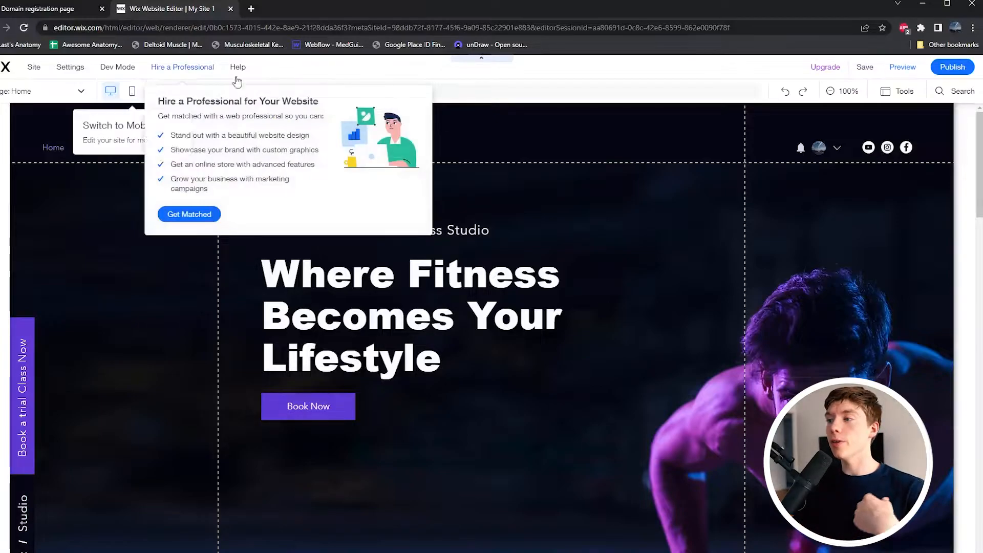
# - In the Wix Website Editor, examine the site-wide options and view the Home page at 50% zoom before returning to 100%
pyautogui.moveTo(238, 66)
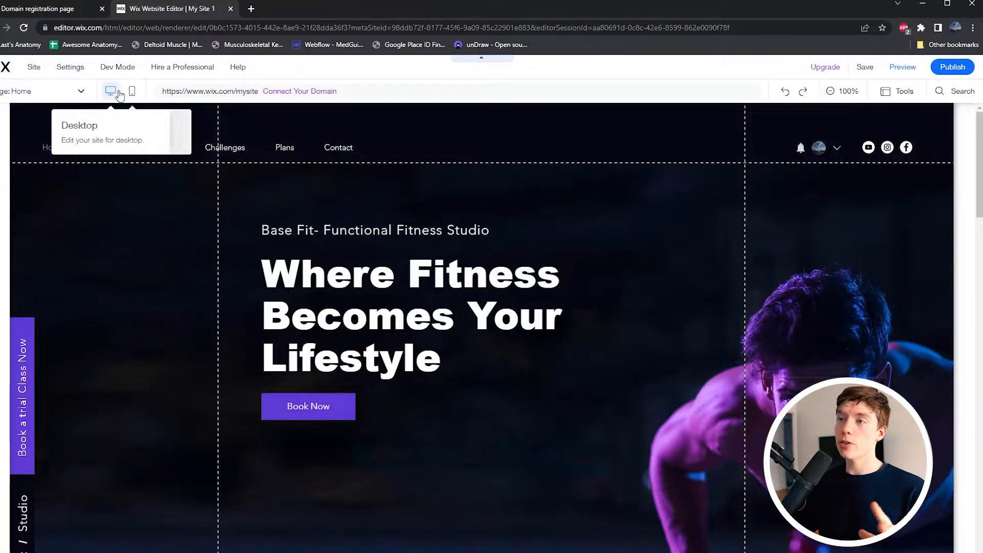
pyautogui.moveTo(97, 74)
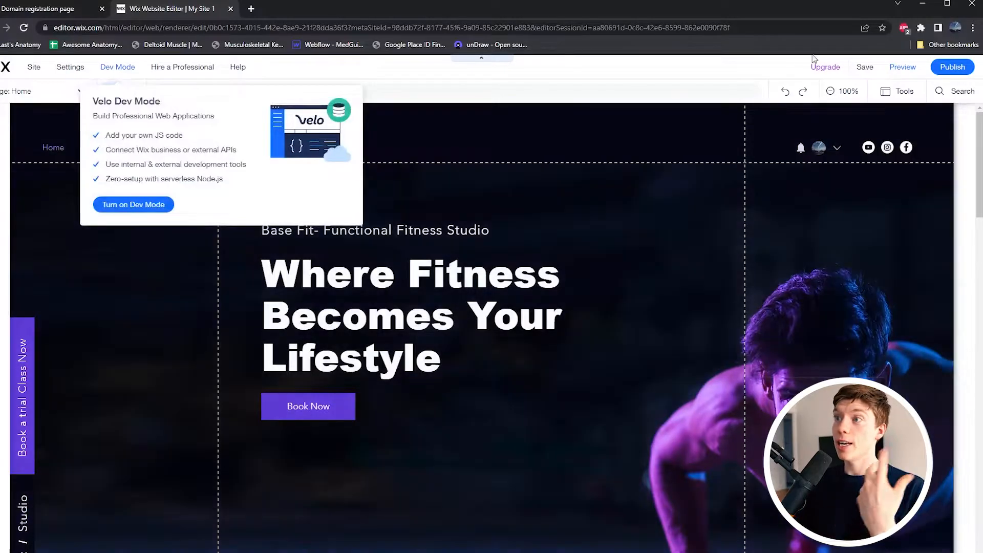
pyautogui.moveTo(321, 94)
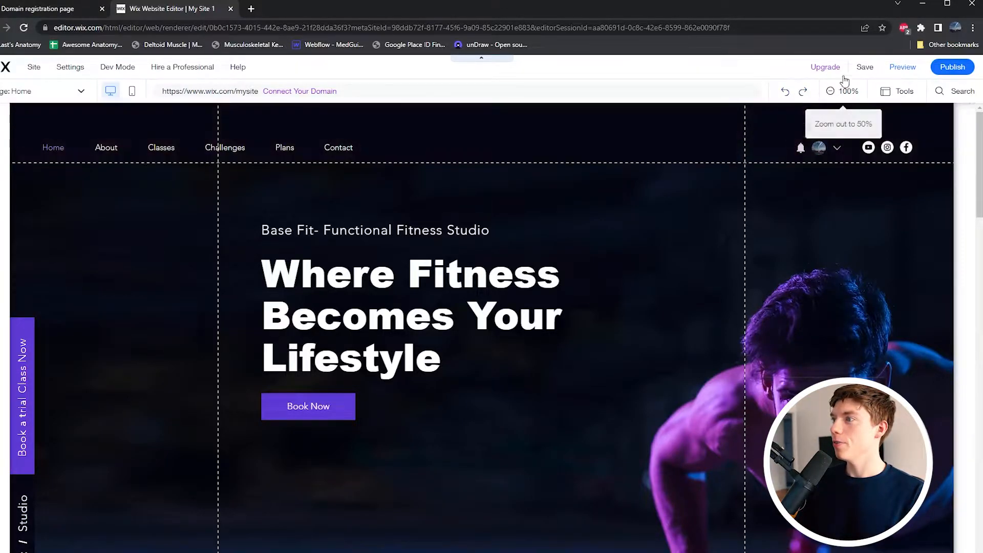
pyautogui.click(846, 92)
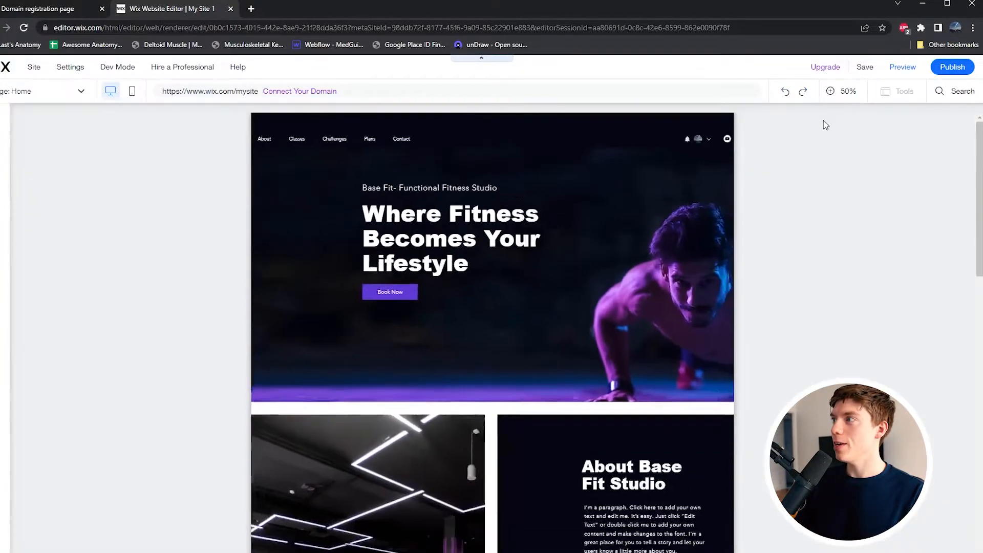
pyautogui.click(845, 96)
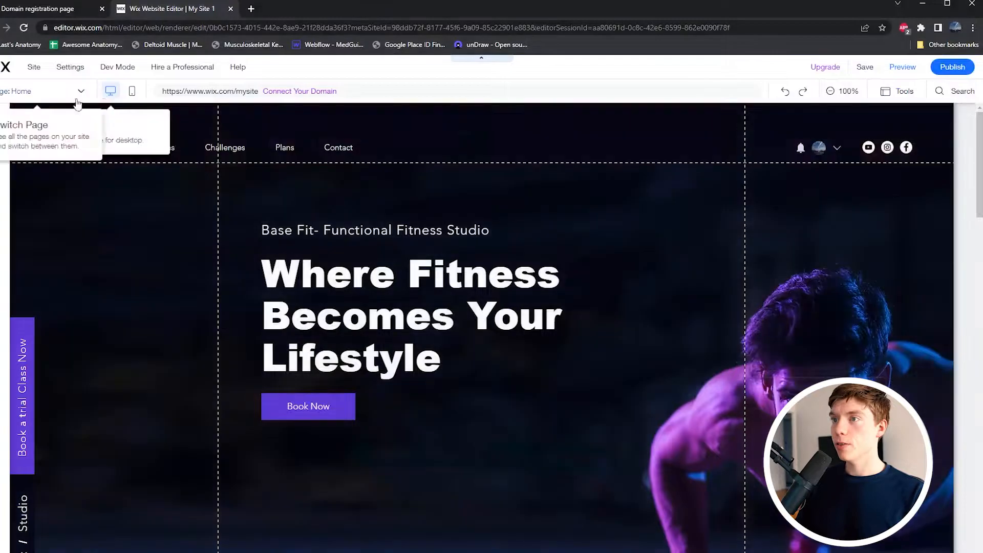
# - Browse the elements that can be added to the page, including the Decorative and Video & Music categories
pyautogui.click(1, 137)
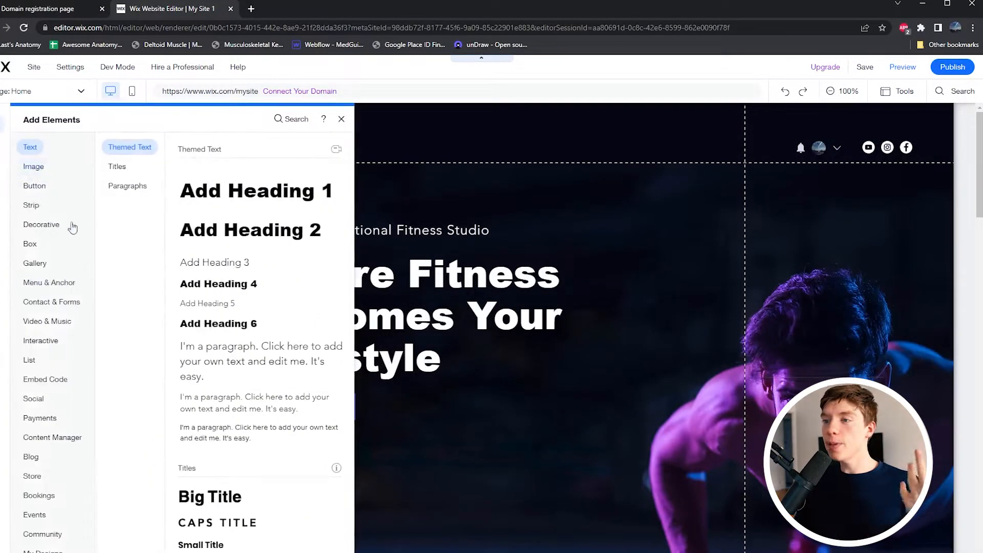
pyautogui.click(30, 243)
pyautogui.click(40, 226)
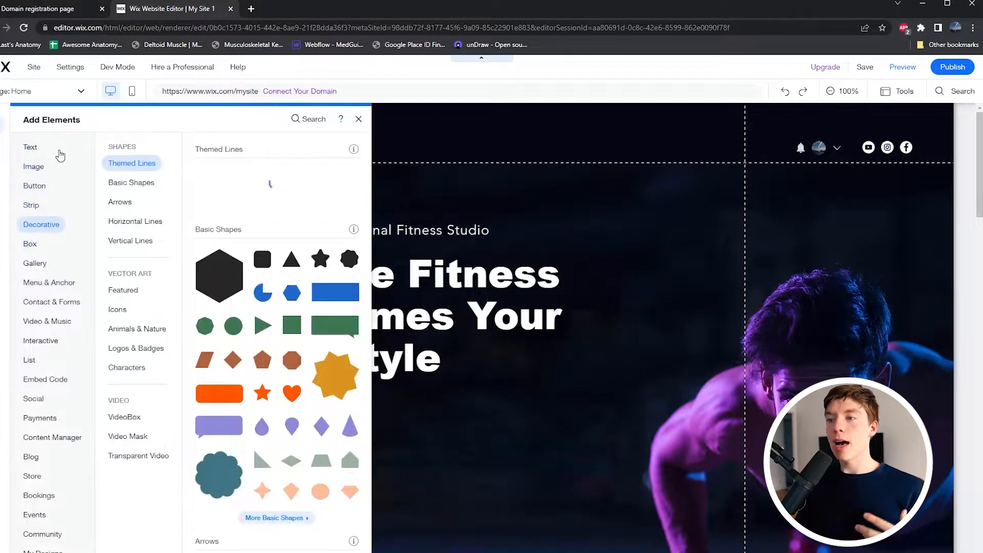
pyautogui.click(44, 204)
pyautogui.click(46, 225)
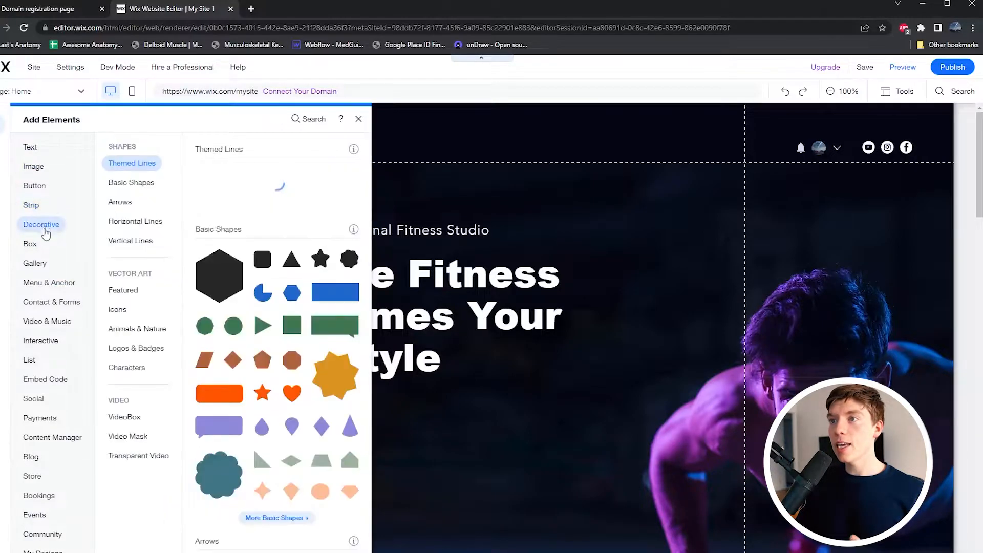
pyautogui.click(47, 321)
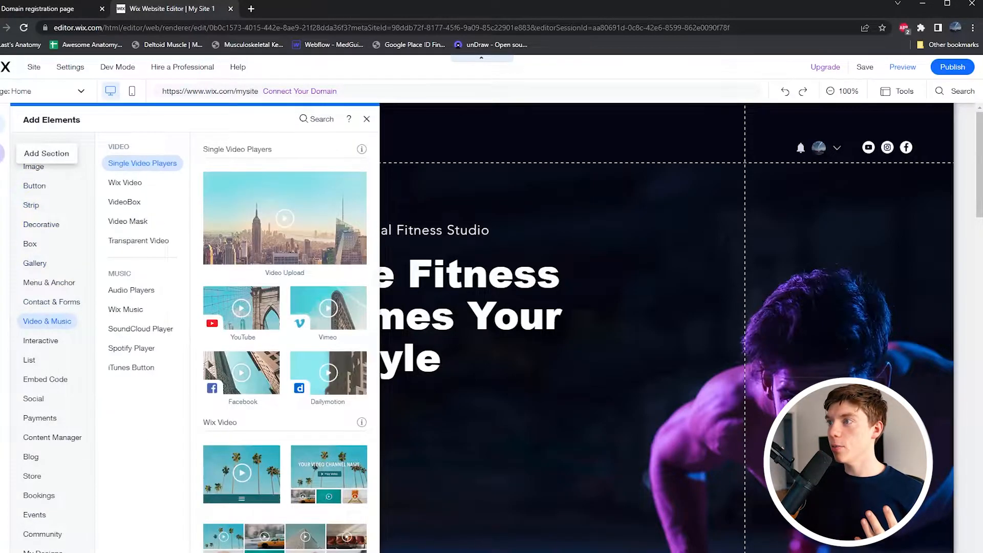
# - Look through the Add Section, Site Pages, Site Design, App Market, My Business, Media and Content Manager tools without changing the site
pyautogui.click(2, 152)
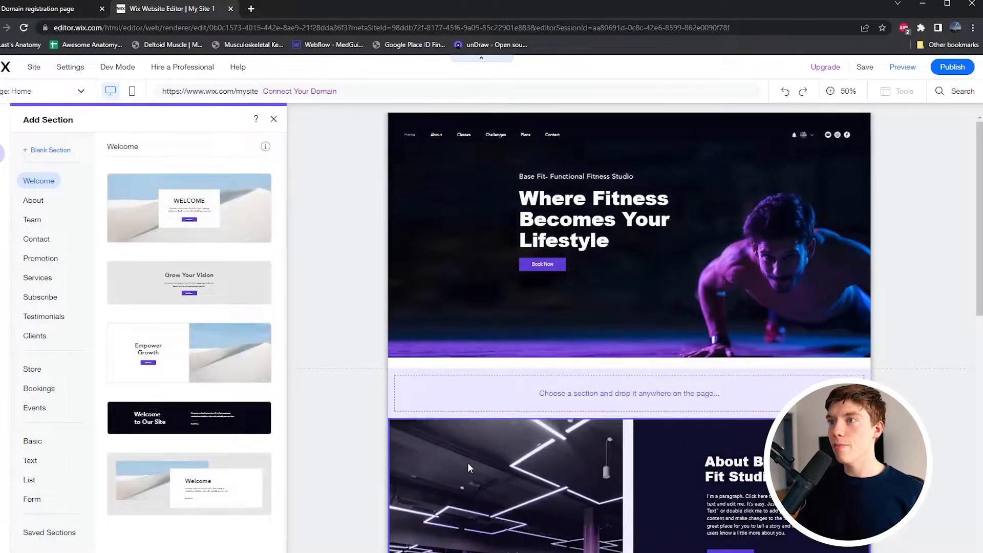
pyautogui.click(4, 181)
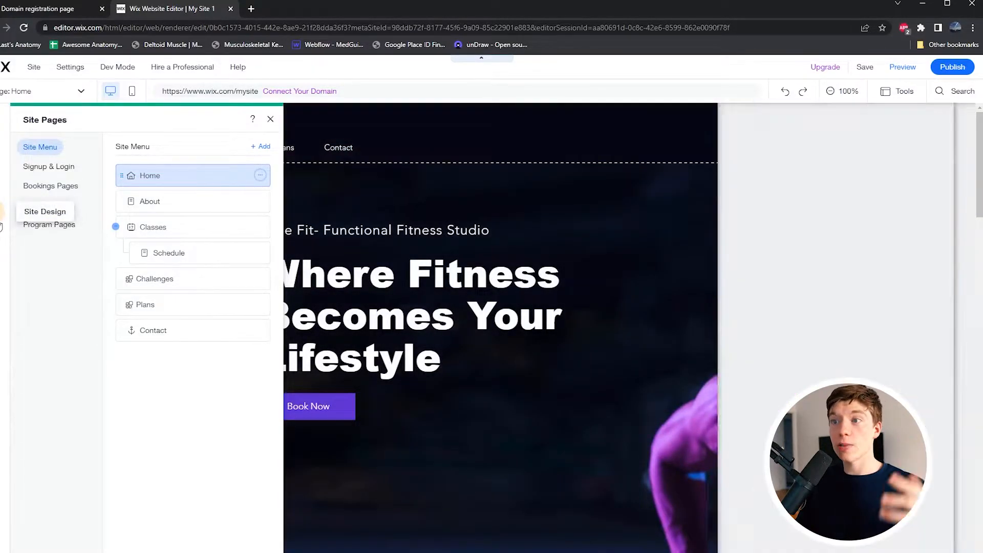
pyautogui.click(4, 216)
pyautogui.moveTo(93, 257)
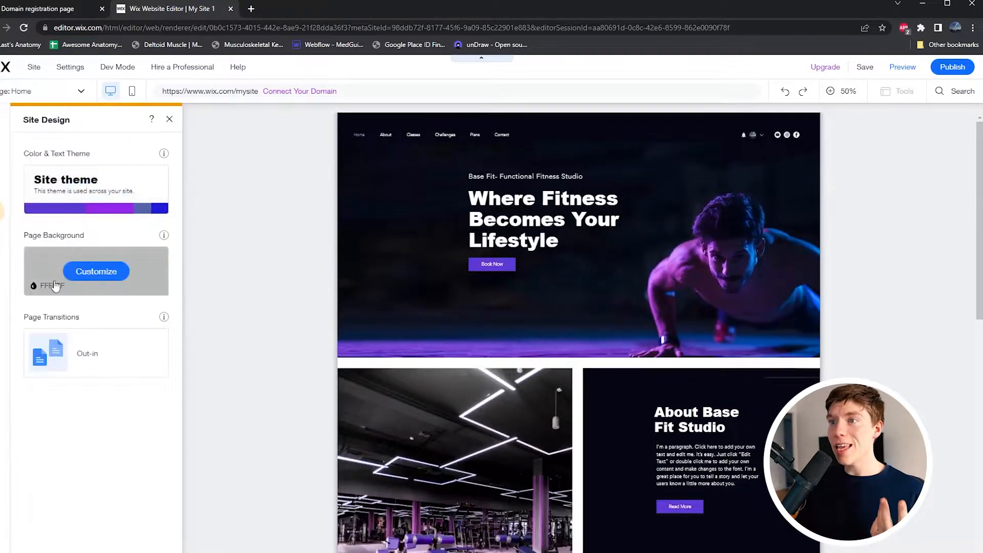
pyautogui.click(2, 239)
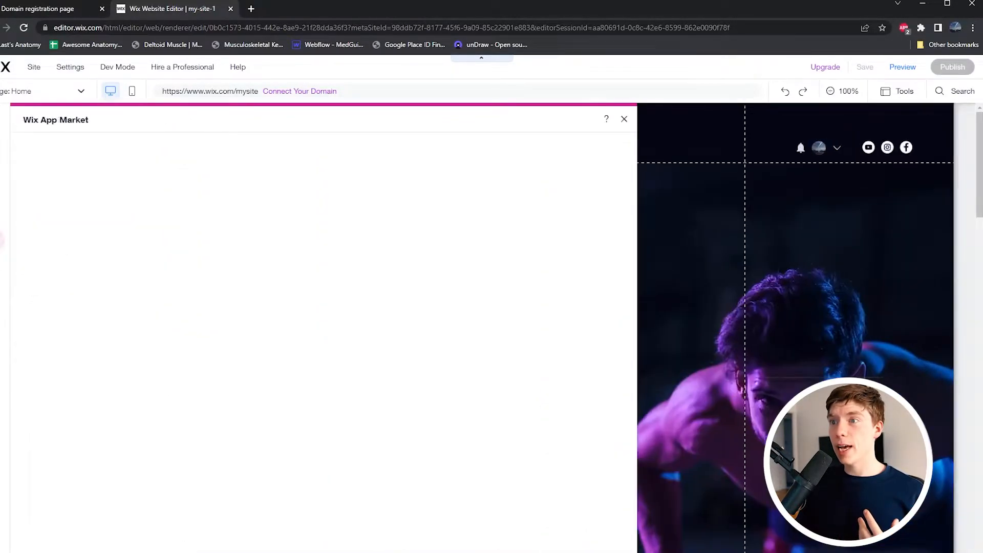
pyautogui.click(2, 268)
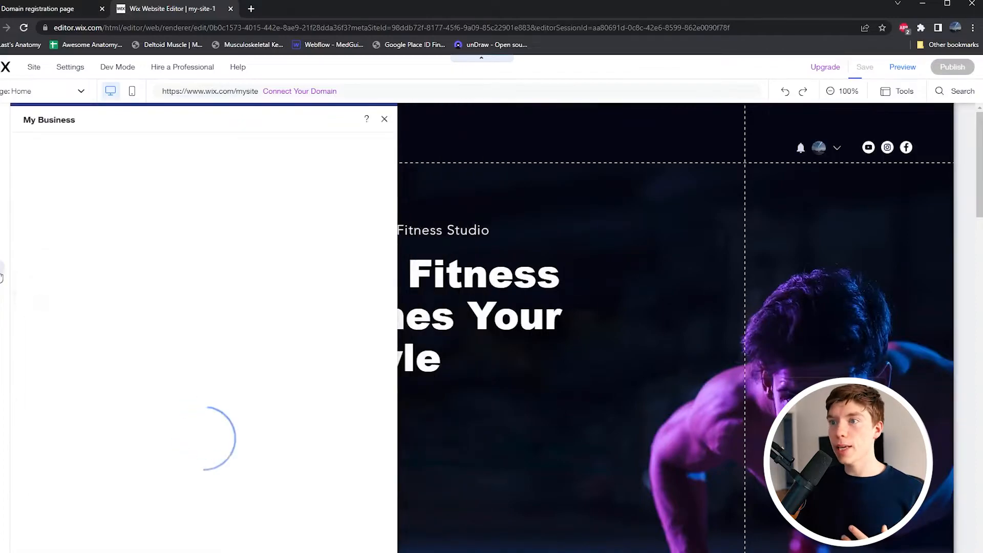
pyautogui.click(2, 302)
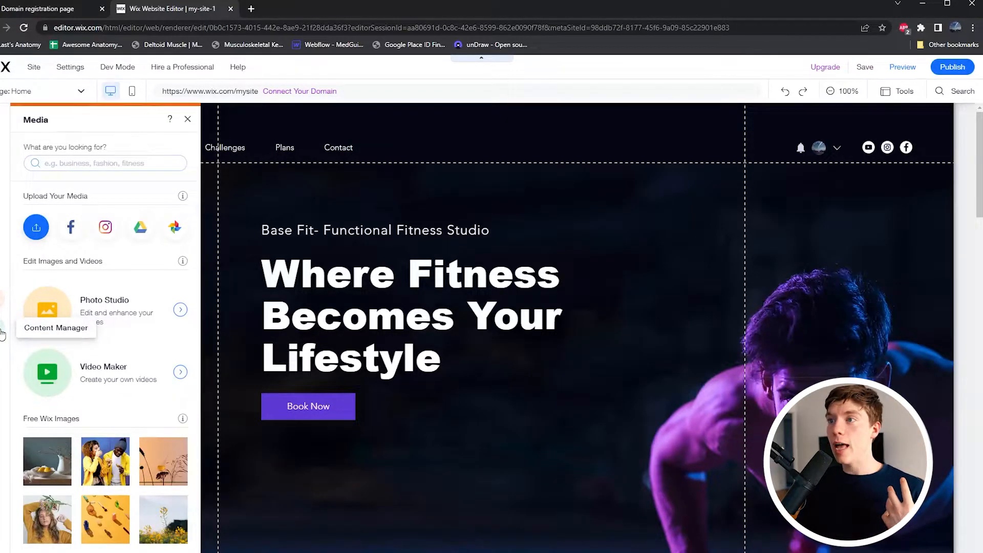
pyautogui.click(2, 333)
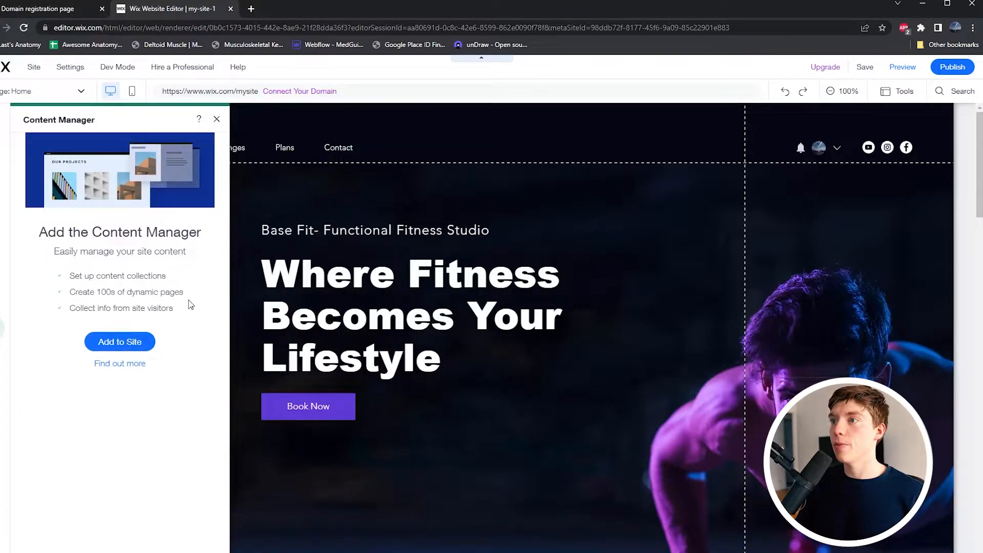
pyautogui.click(218, 119)
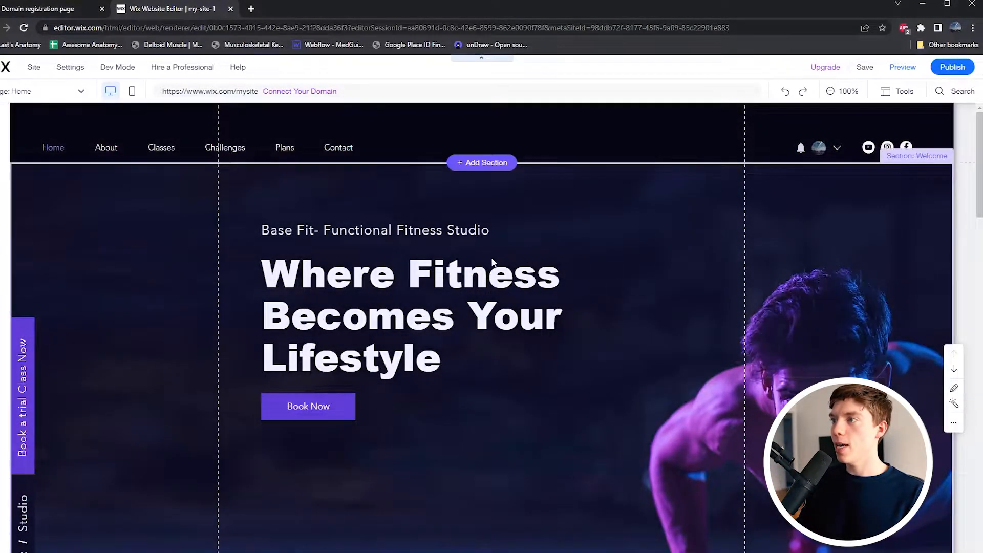
# - Replace the tagline above the hero heading with "Avalanche Fitness - Strength & Conditioning Coaching"
pyautogui.click(445, 258)
pyautogui.click(459, 231)
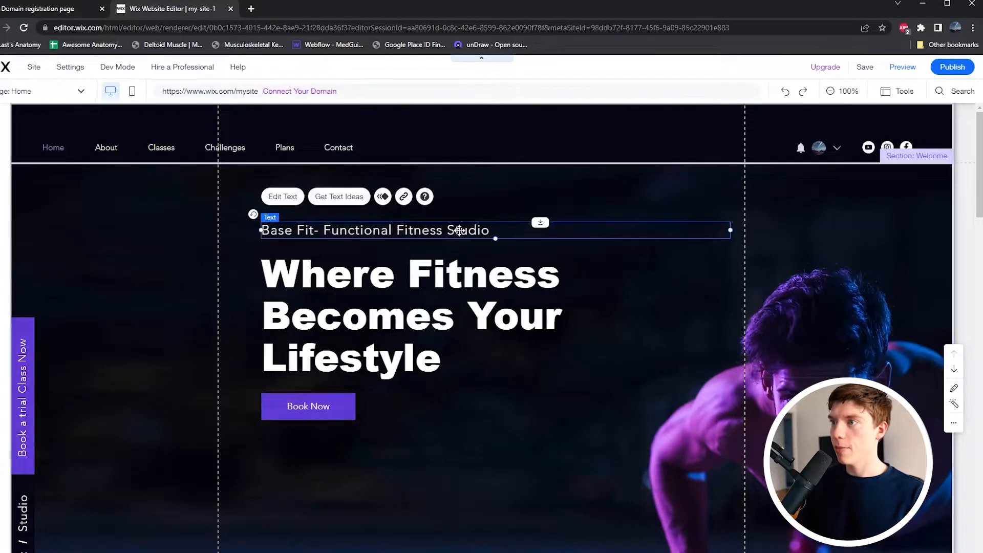
pyautogui.doubleClick(460, 231)
pyautogui.write('J')
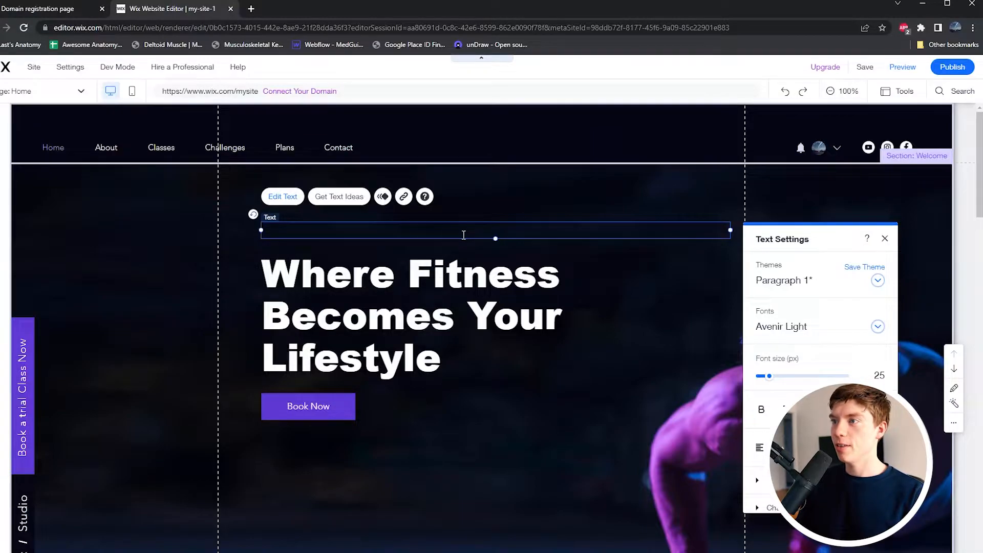
pyautogui.write('valanche Fitness')
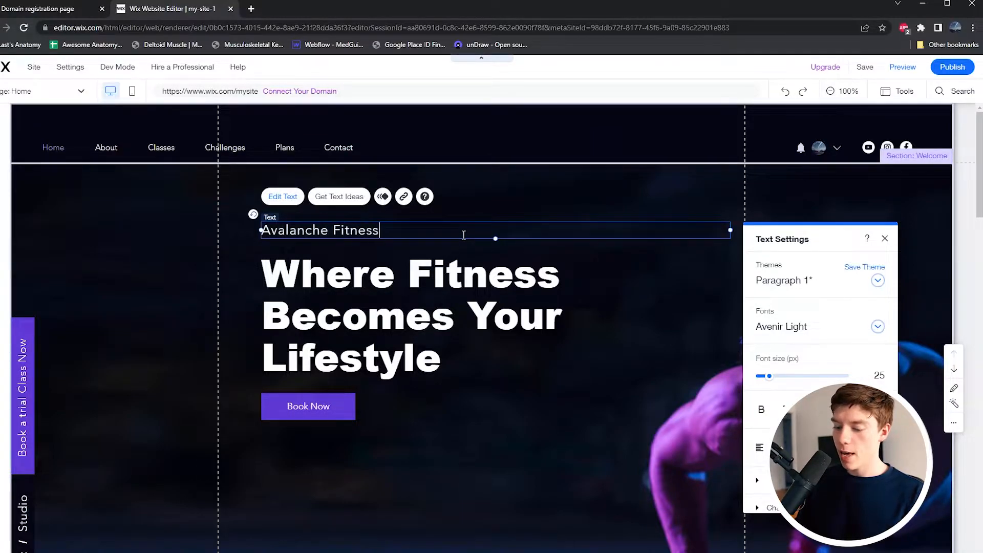
pyautogui.write(' - P')
pyautogui.press('BackSpace')
pyautogui.write('Strength ')
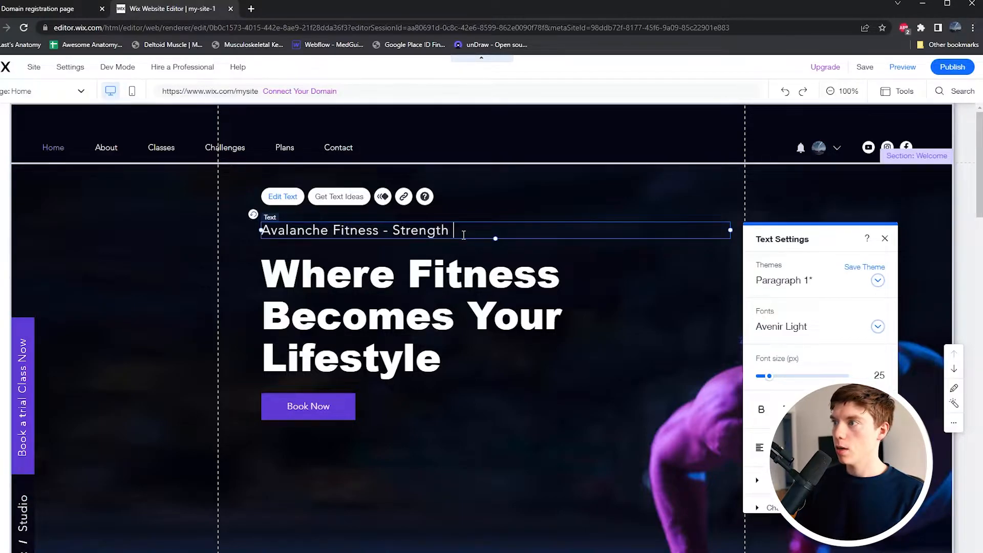
pyautogui.write('& Conditioning Coaching')
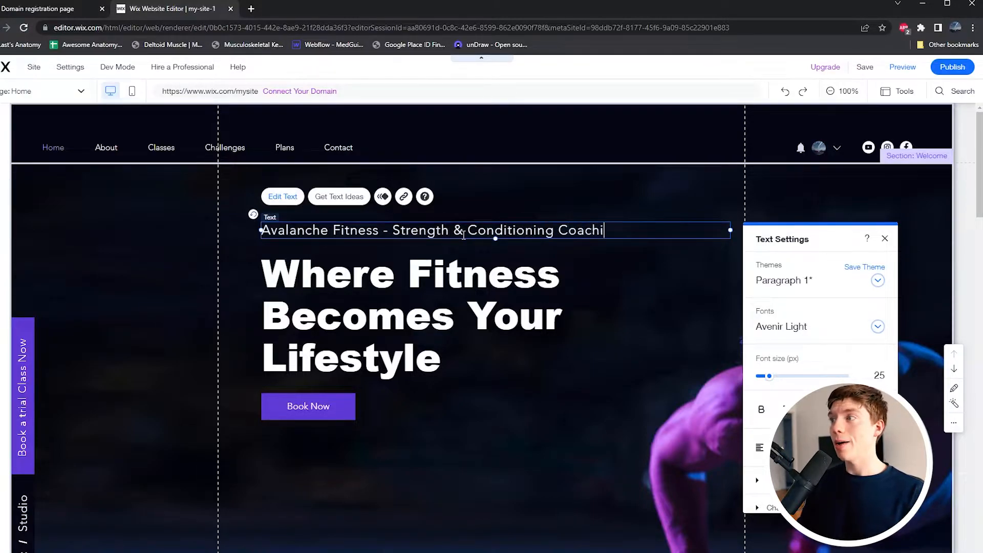
# - Replace the hero heading on the Home page with "Garunted to get stronger in 90 days or you don't pay"
pyautogui.click(462, 317)
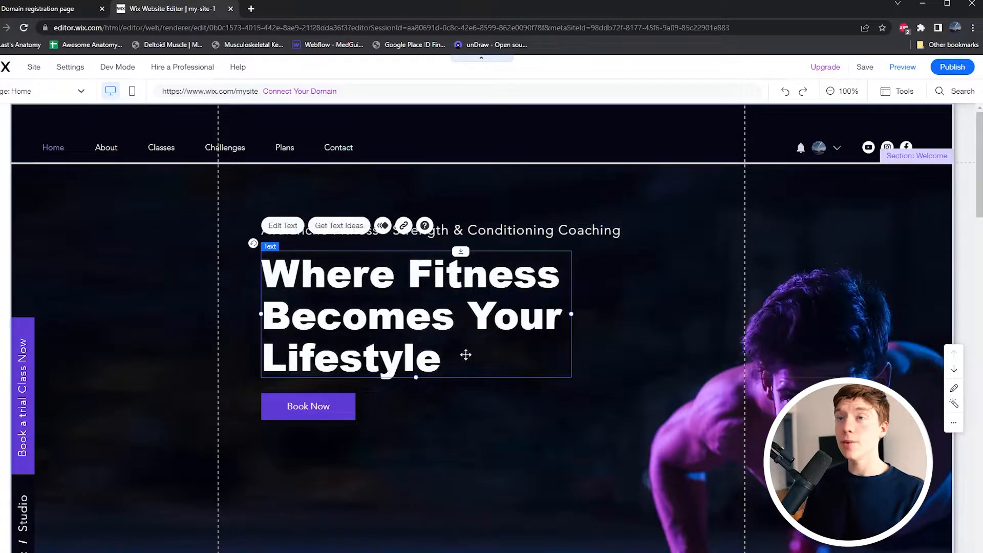
pyautogui.doubleClick(471, 335)
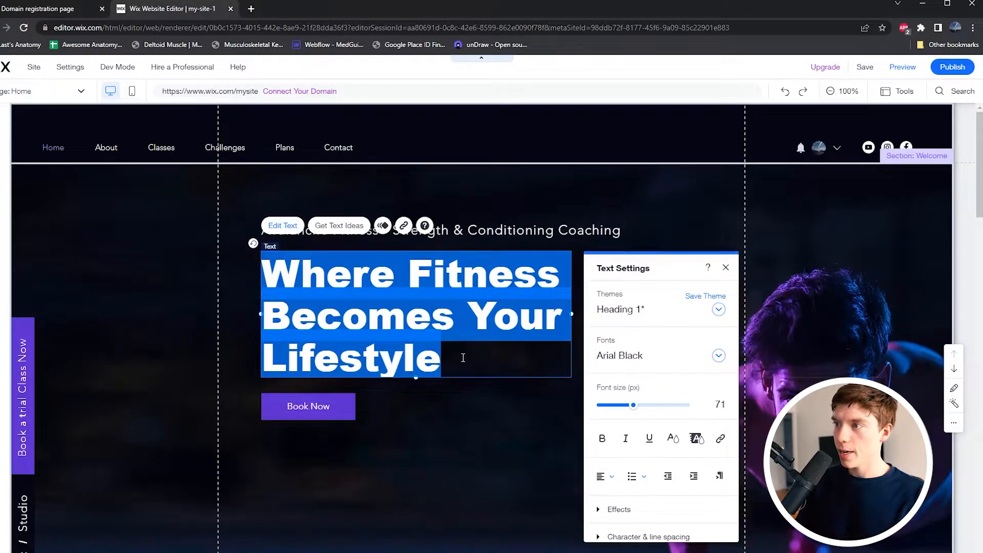
pyautogui.write('Garu')
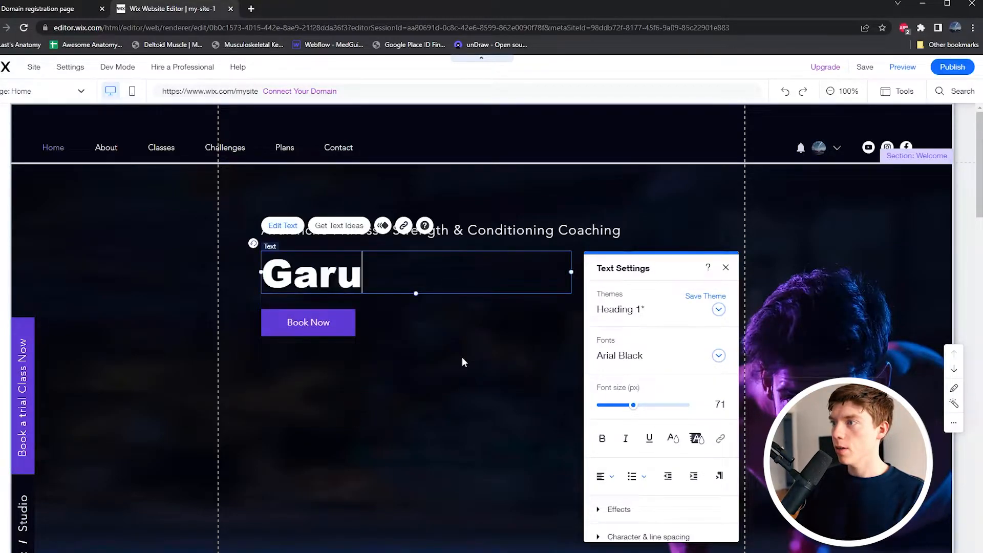
pyautogui.write('nteedresults i')
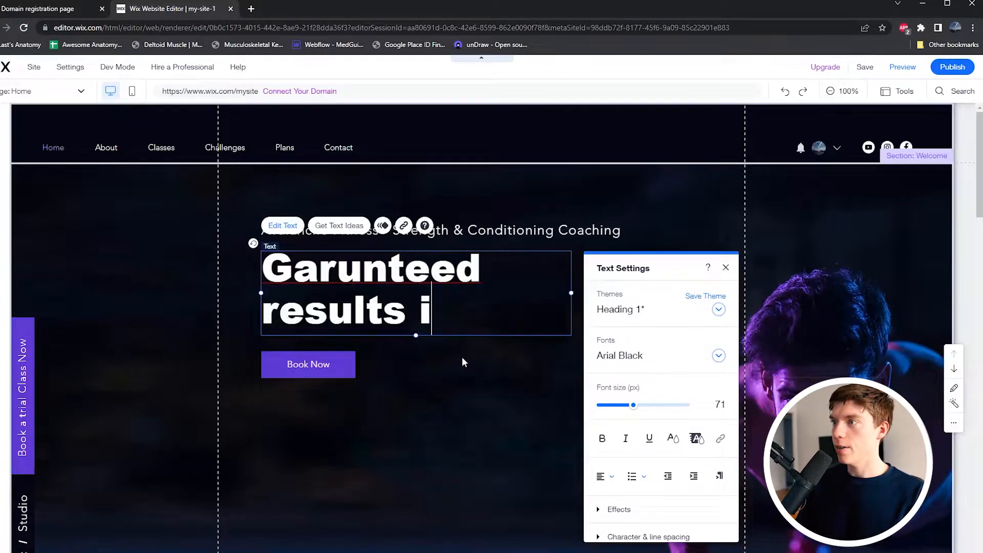
pyautogui.press('BackSpace')
pyautogui.press('BackSpace')
pyautogui.press('BackSpace')
pyautogui.press('BackSpace')
pyautogui.press('BackSpace')
pyautogui.press('BackSpace')
pyautogui.press('BackSpace')
pyautogui.press('BackSpace')
pyautogui.press('BackSpace')
pyautogui.press('BackSpace')
pyautogui.press('BackSpace')
pyautogui.press('BackSpace')
pyautogui.press('BackSpace')
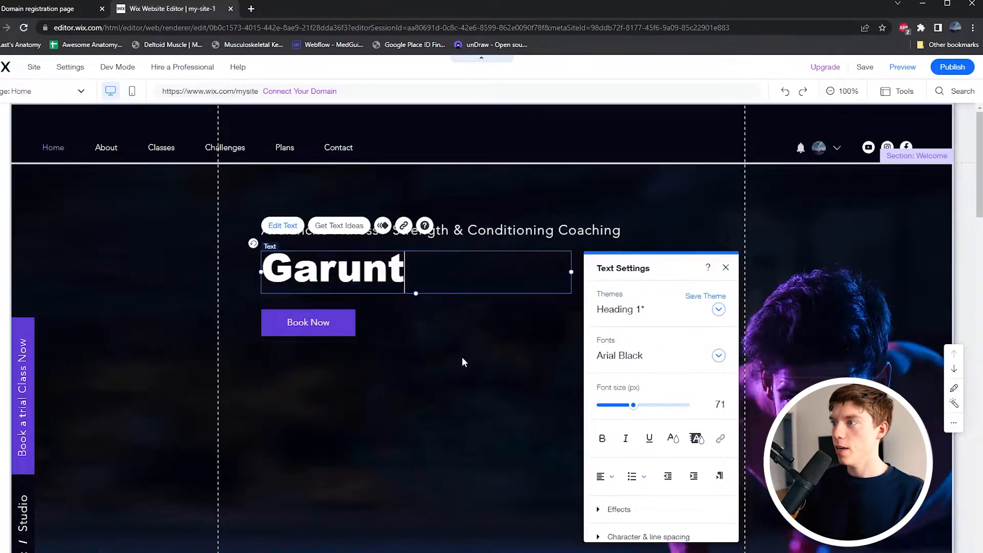
pyautogui.write('ed to get stronger in 90 days')
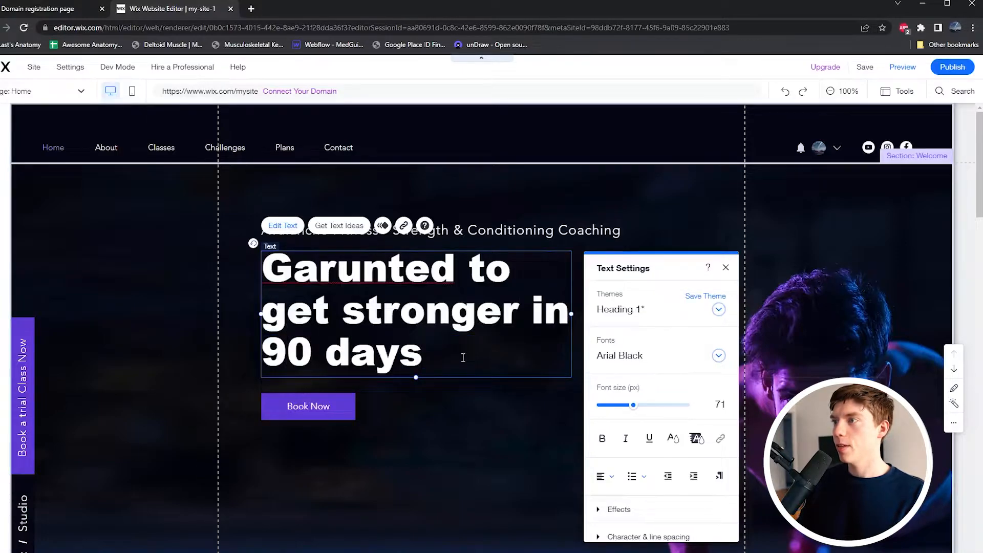
pyautogui.write(" or you don't pay")
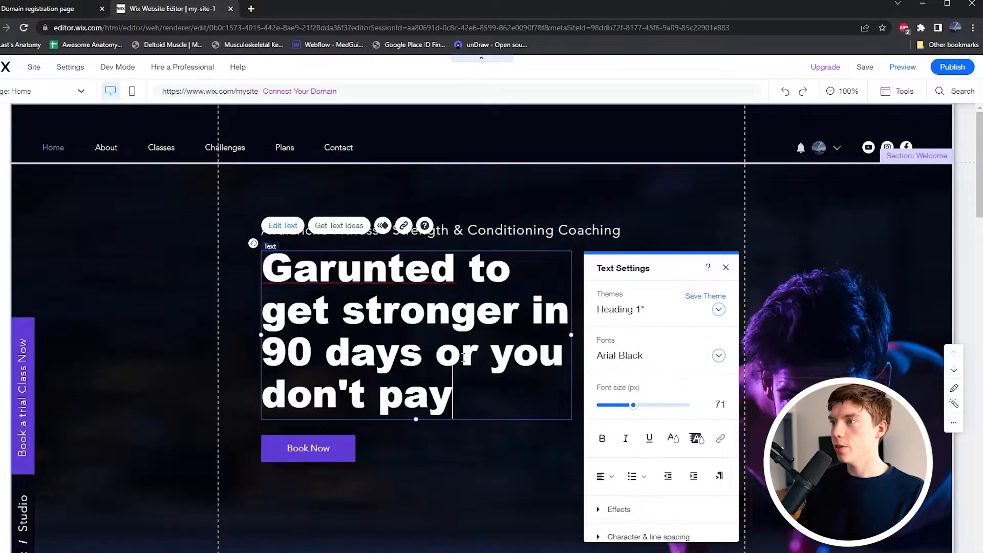
# - Correct the misspelled first word of the hero heading to "Guaranteed"
pyautogui.rightClick(384, 255)
pyautogui.rightClick(363, 271)
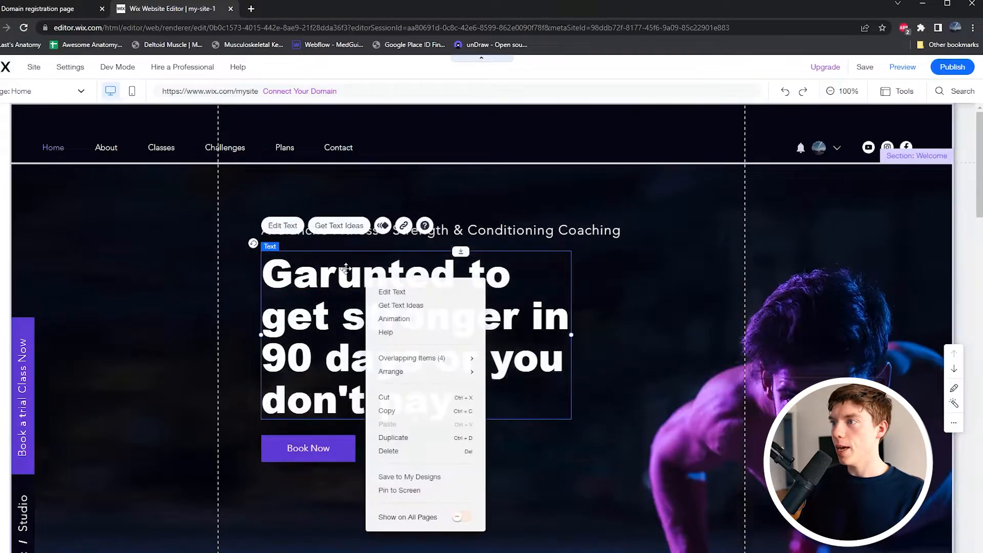
pyautogui.doubleClick(322, 290)
pyautogui.doubleClick(353, 276)
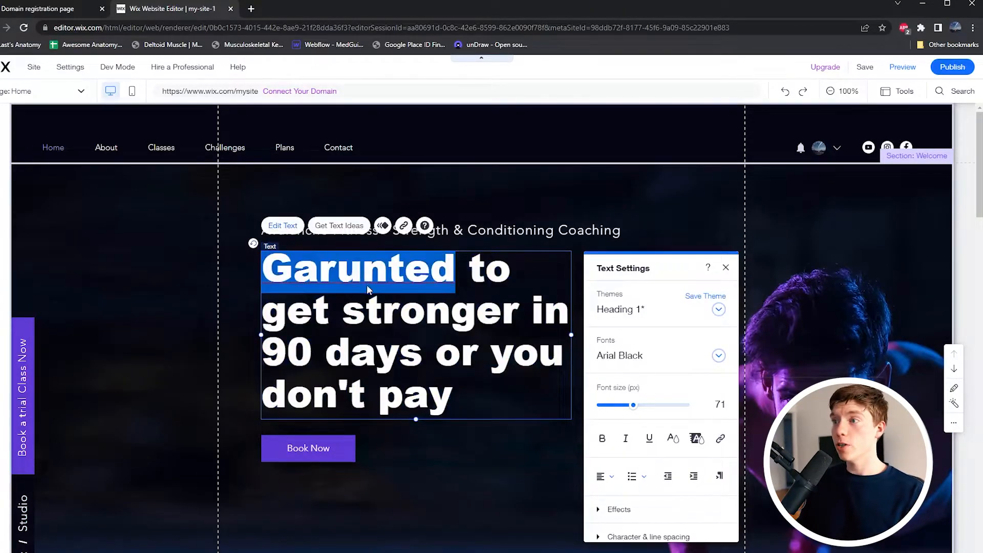
pyautogui.write('Guaranteed')
pyautogui.click(499, 485)
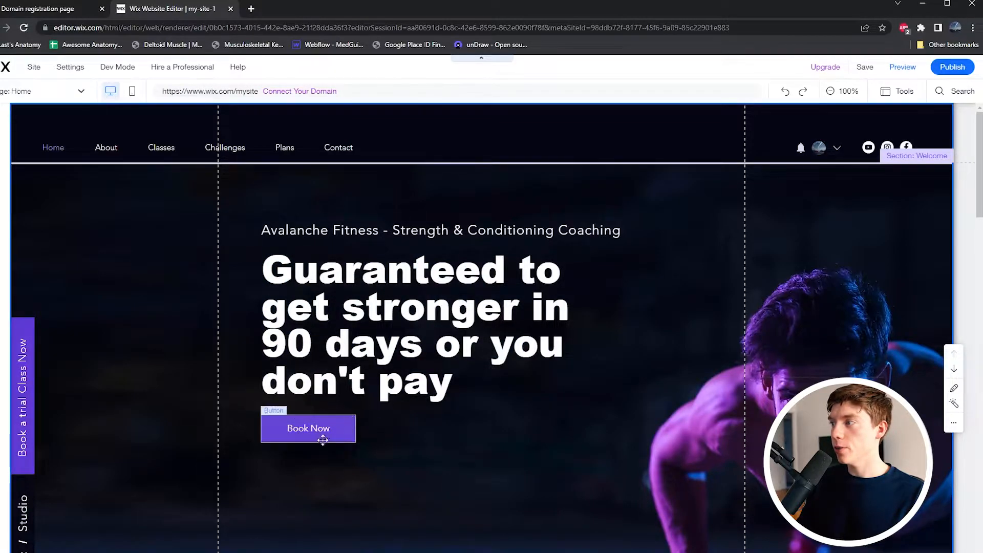
pyautogui.scroll(-2, 374, 397)
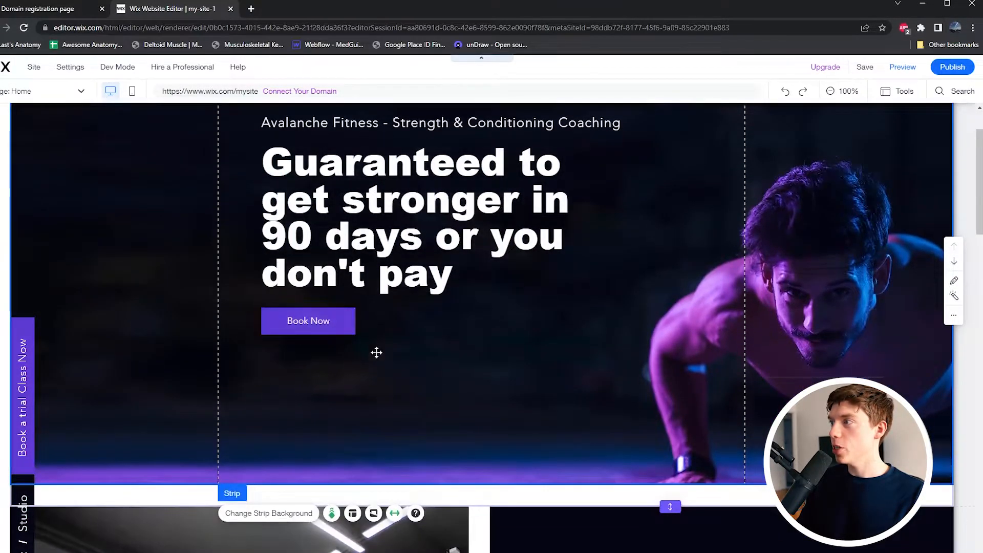
pyautogui.scroll(2, 370, 389)
pyautogui.click(838, 245)
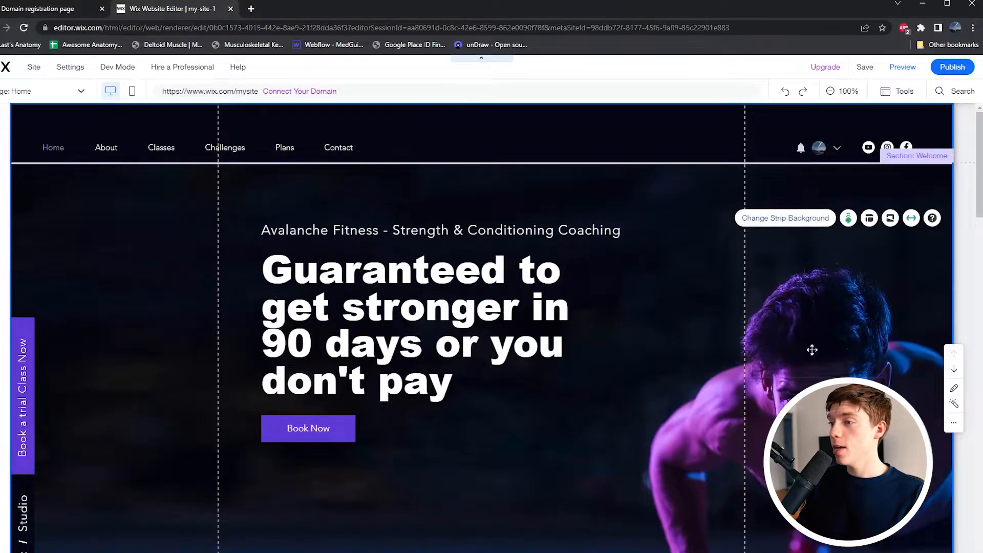
# - Change the About section's heading to "About Avalanche Fitness"
pyautogui.scroll(-7, 715, 378)
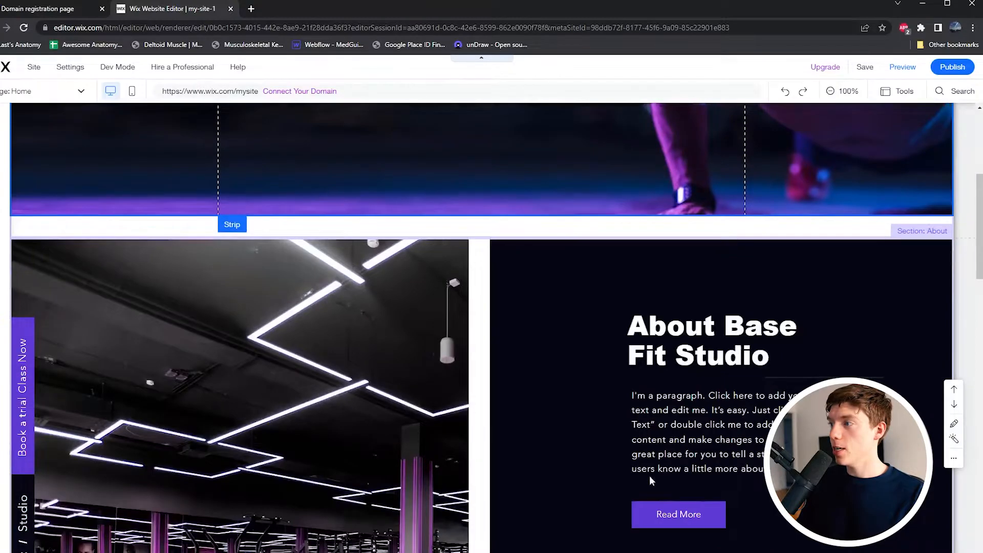
pyautogui.click(675, 340)
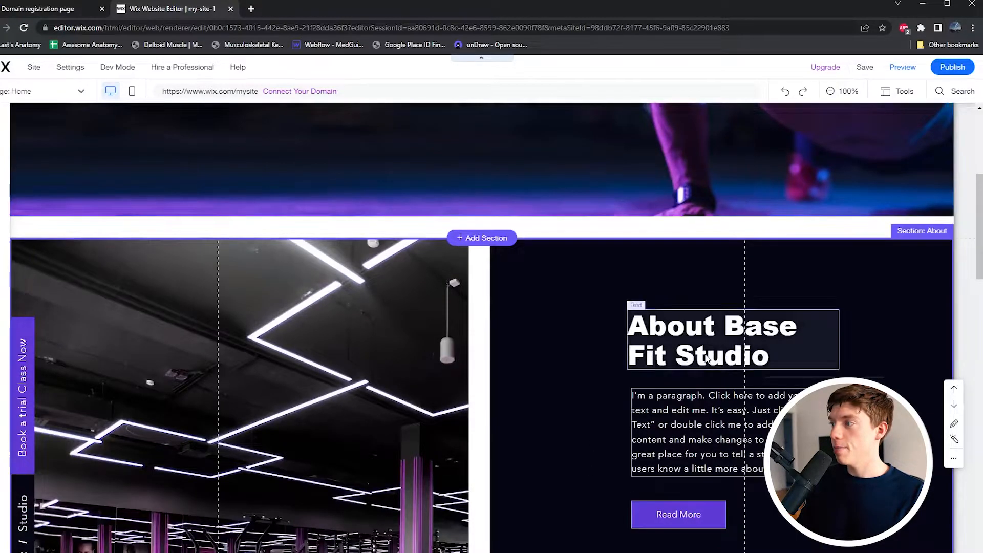
pyautogui.doubleClick(675, 340)
pyautogui.click(747, 351)
pyautogui.moveTo(771, 352); pyautogui.dragTo(733, 323)
pyautogui.write('Avv')
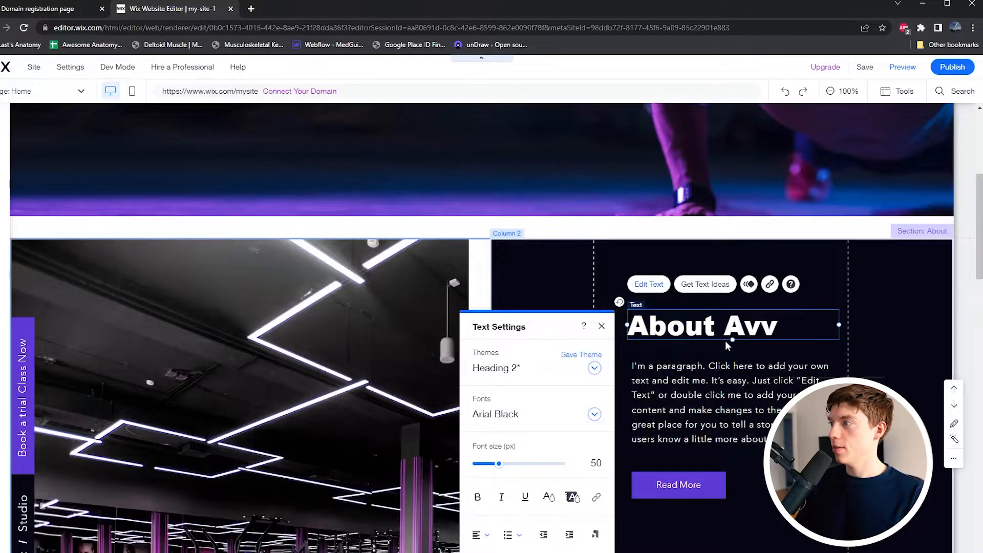
pyautogui.press('BackSpace')
pyautogui.write('alanche Fl')
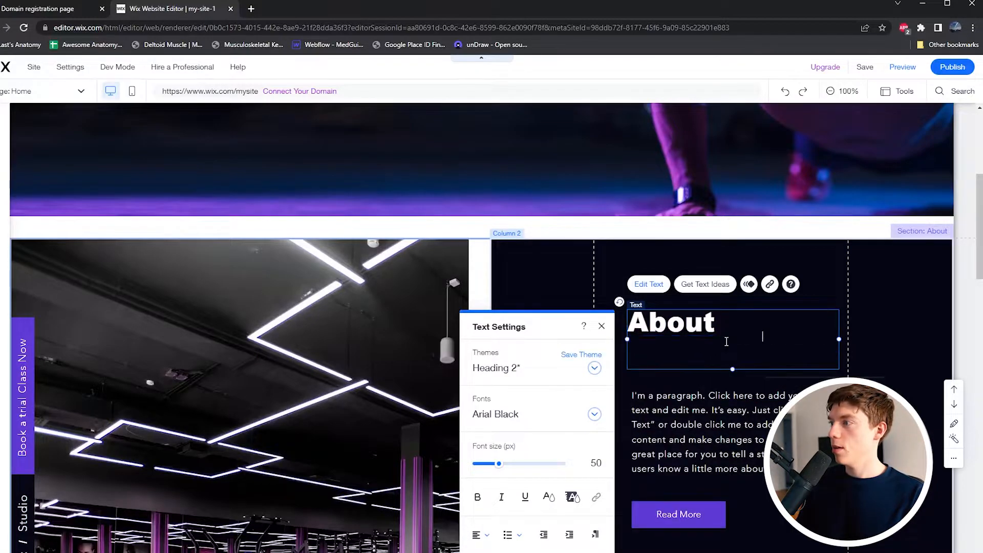
pyautogui.write('tness')
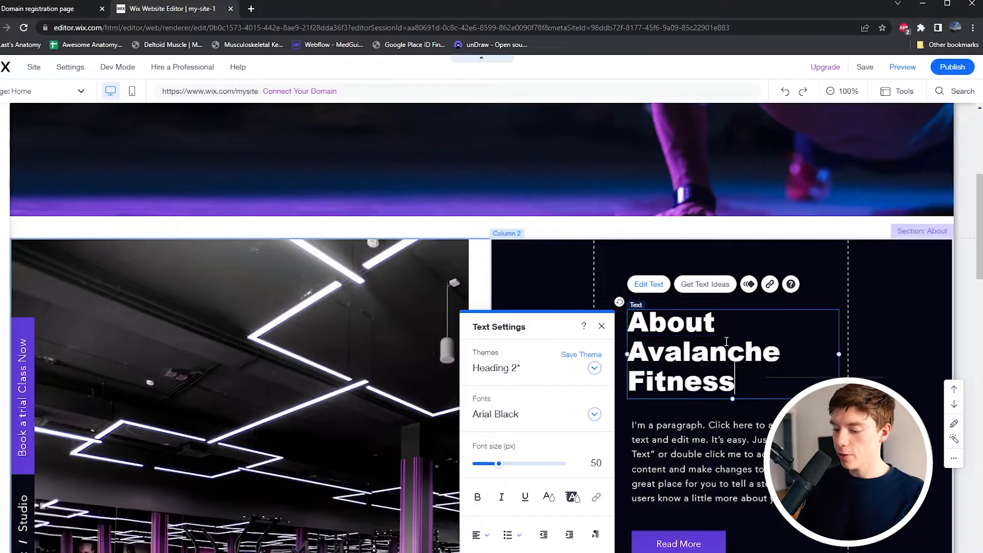
# - Replace the About section's placeholder paragraph with a description of the strength and conditioning group, its coaching services and 24/7 availability
pyautogui.doubleClick(705, 447)
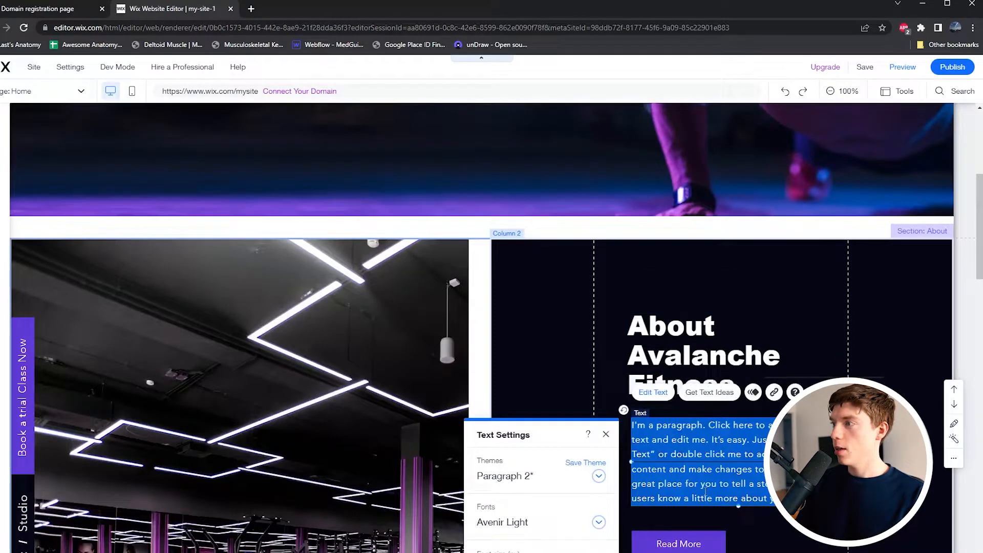
pyautogui.write("We're a strength and conditioni")
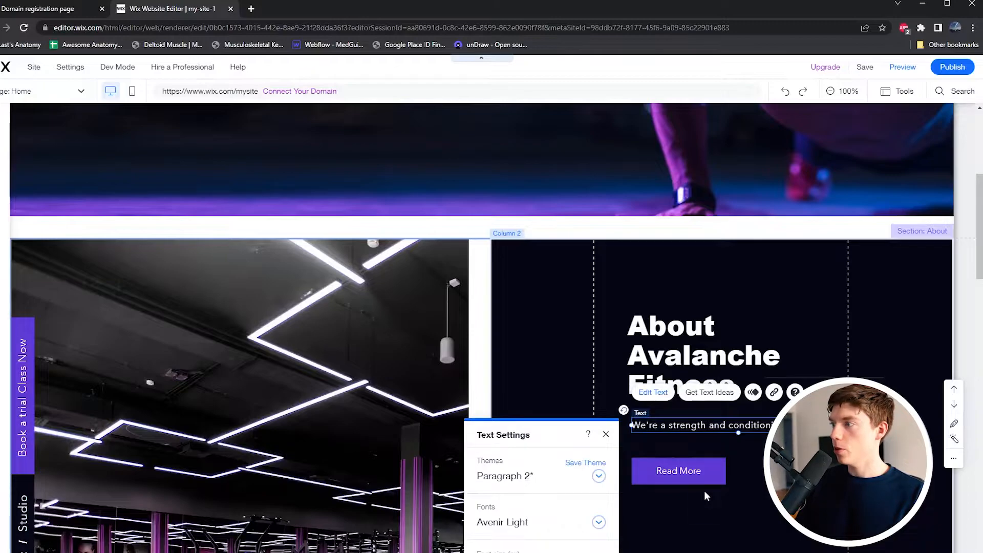
pyautogui.write('ng group, which he')
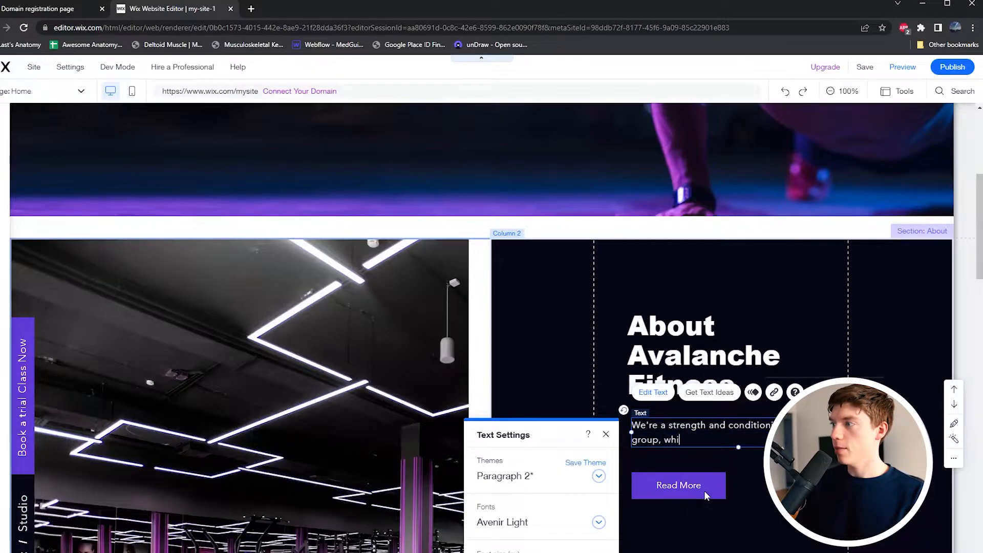
pyautogui.write('lps people ge')
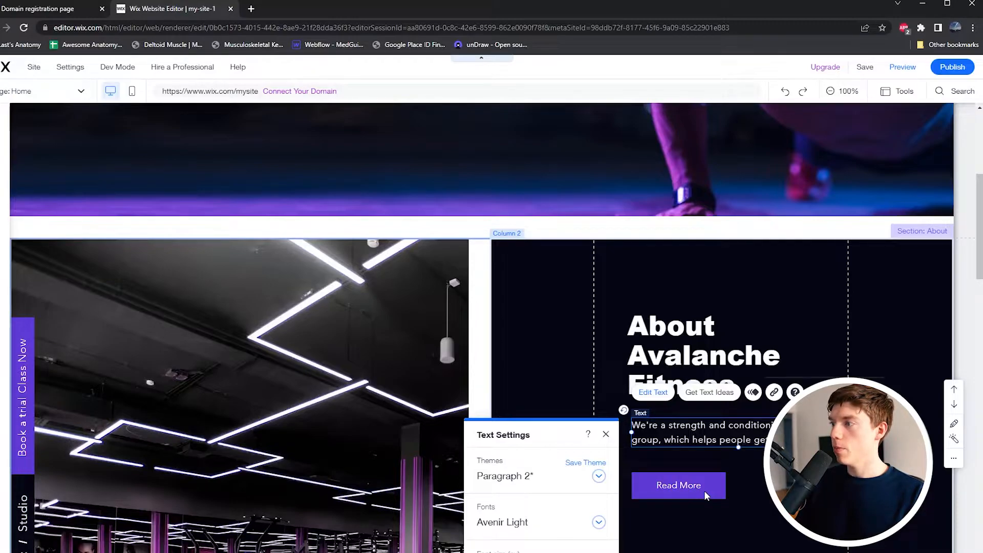
pyautogui.write('day. We offer personal trainin')
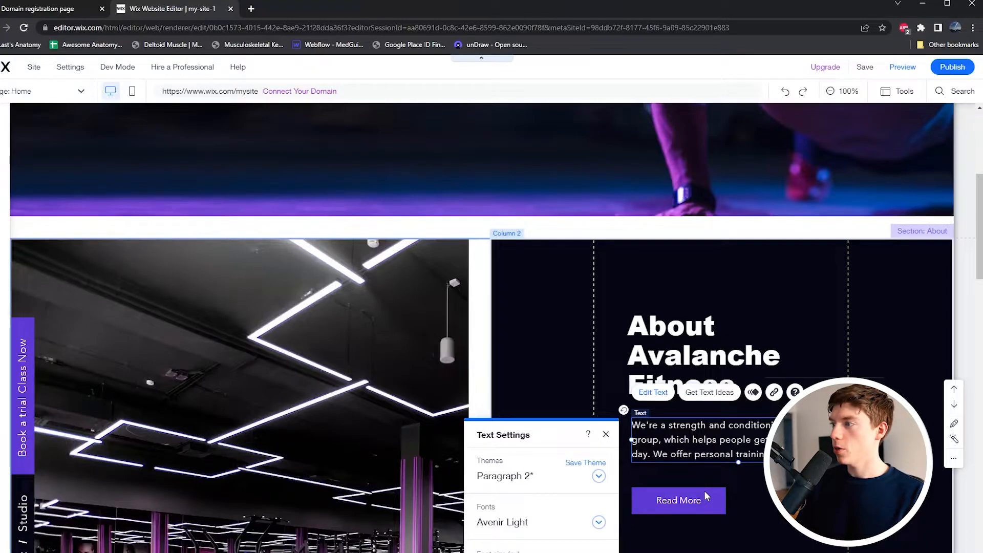
pyautogui.write('coaching, group ')
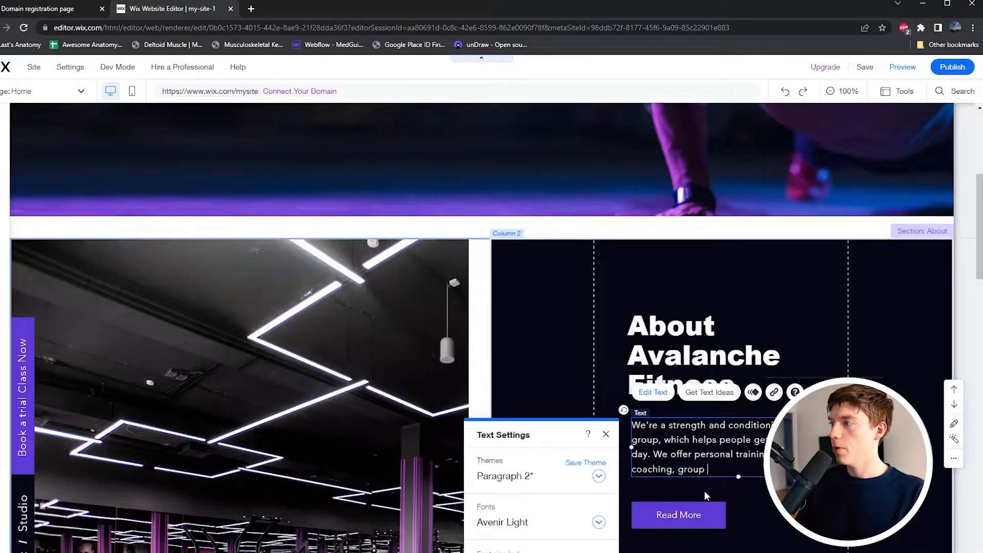
pyautogui.write('coaching, andesign. W')
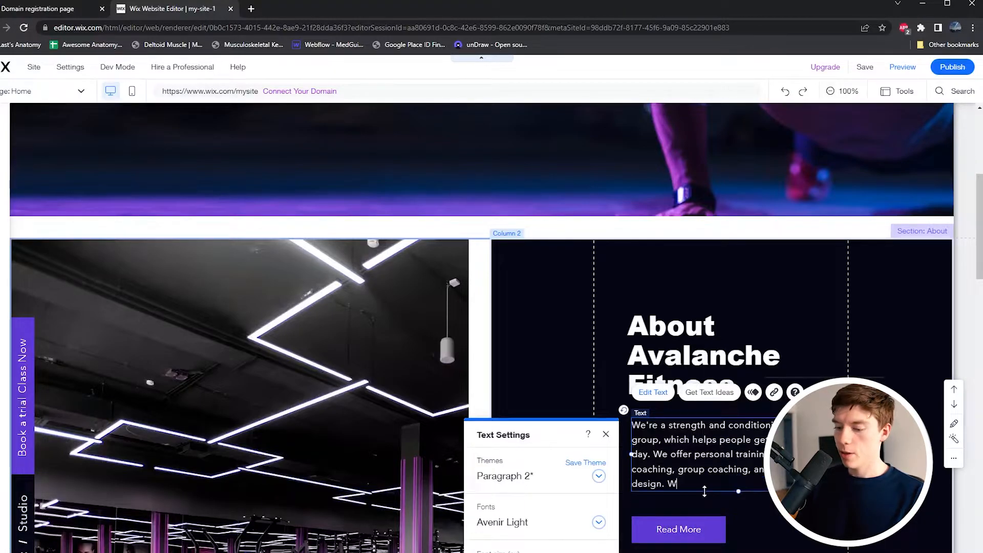
pyautogui.write("e're available 24/7 a")
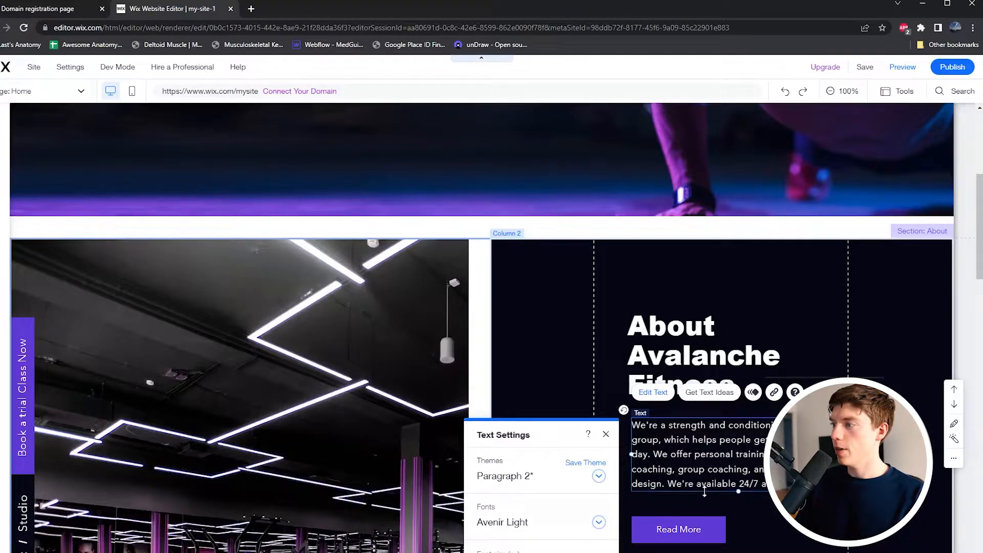
pyautogui.write('you on your fitness journey.')
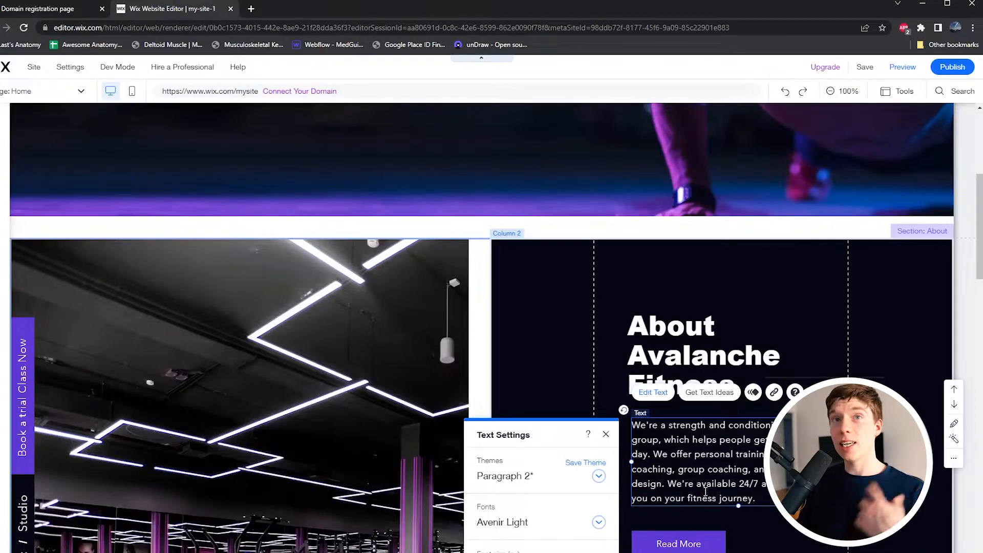
pyautogui.click(689, 518)
pyautogui.click(665, 547)
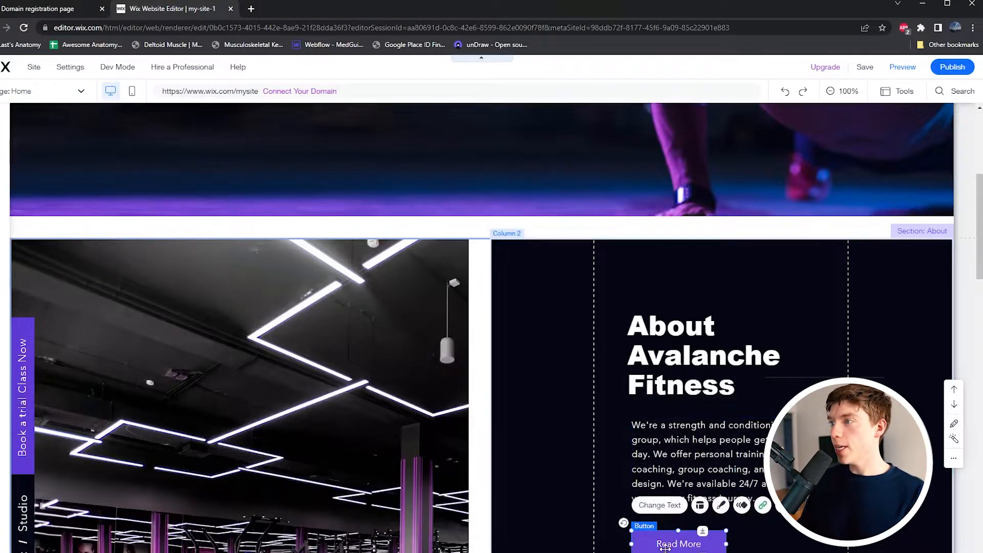
# - Delete the Our Classes strip and the emptied Event List section below the About section
pyautogui.scroll(-7, 615, 513)
pyautogui.scroll(-5, 518, 425)
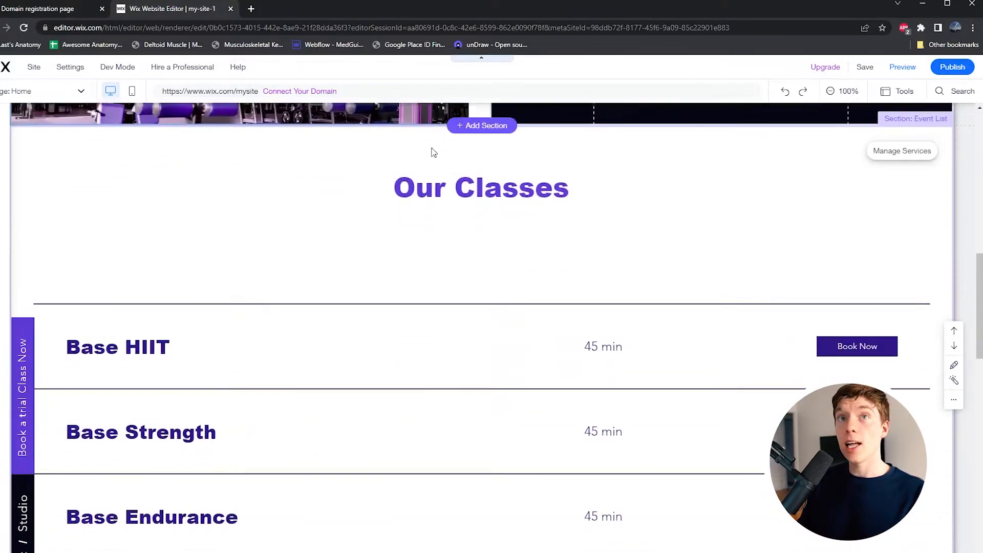
pyautogui.scroll(5, 584, 273)
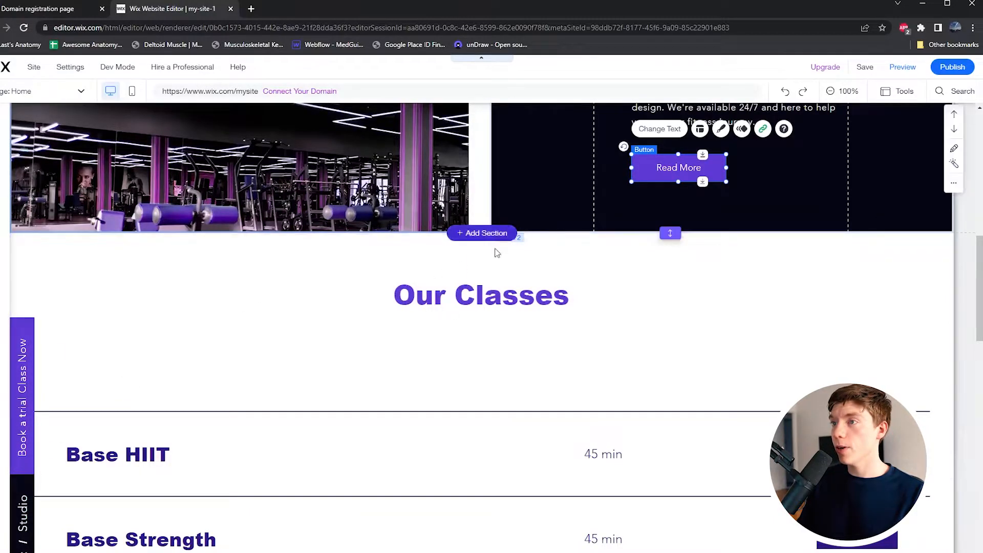
pyautogui.click(156, 248)
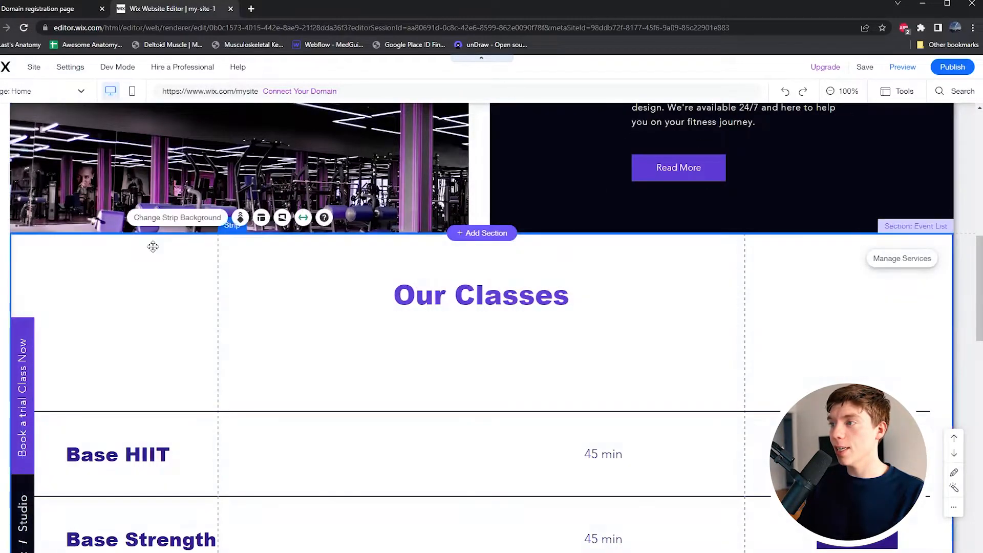
pyautogui.rightClick(161, 256)
pyautogui.click(188, 459)
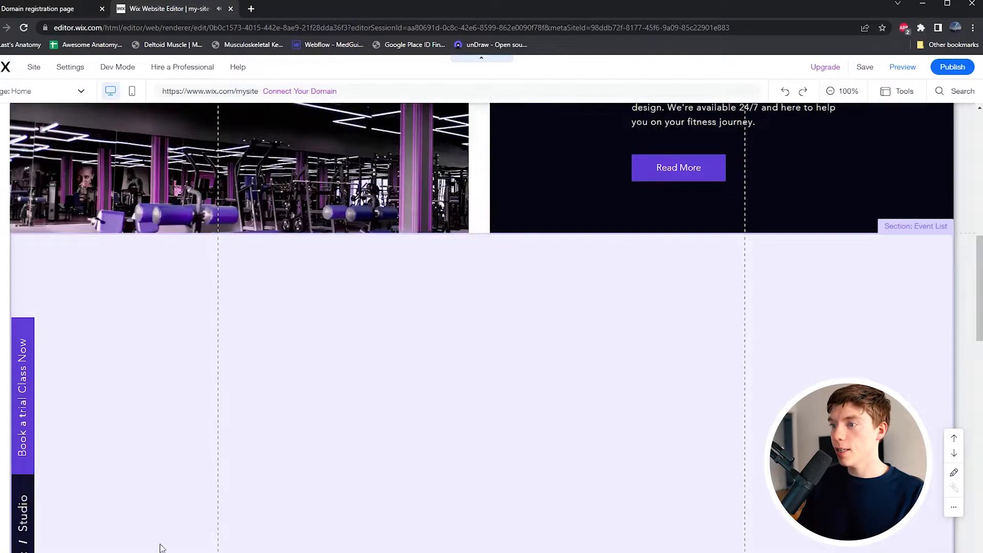
pyautogui.rightClick(229, 305)
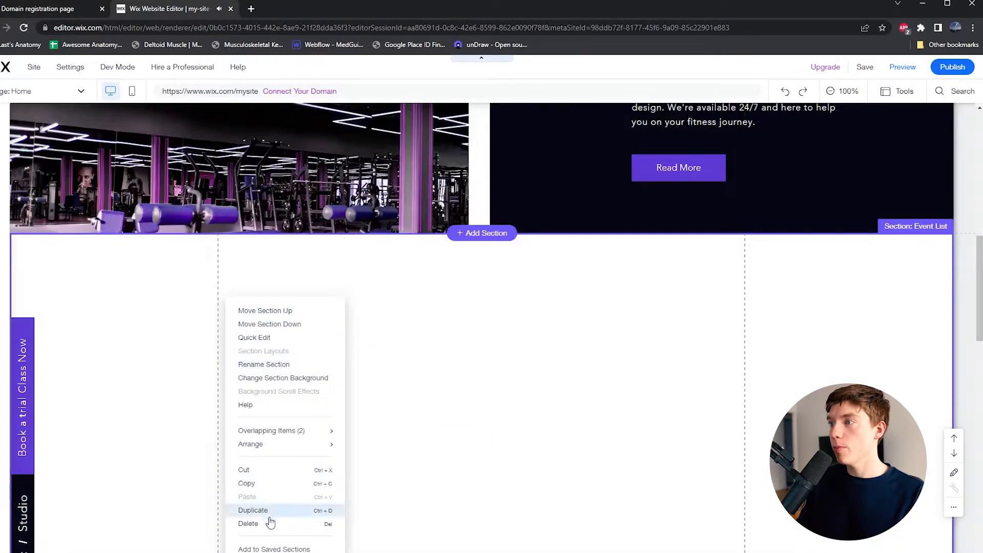
pyautogui.click(263, 531)
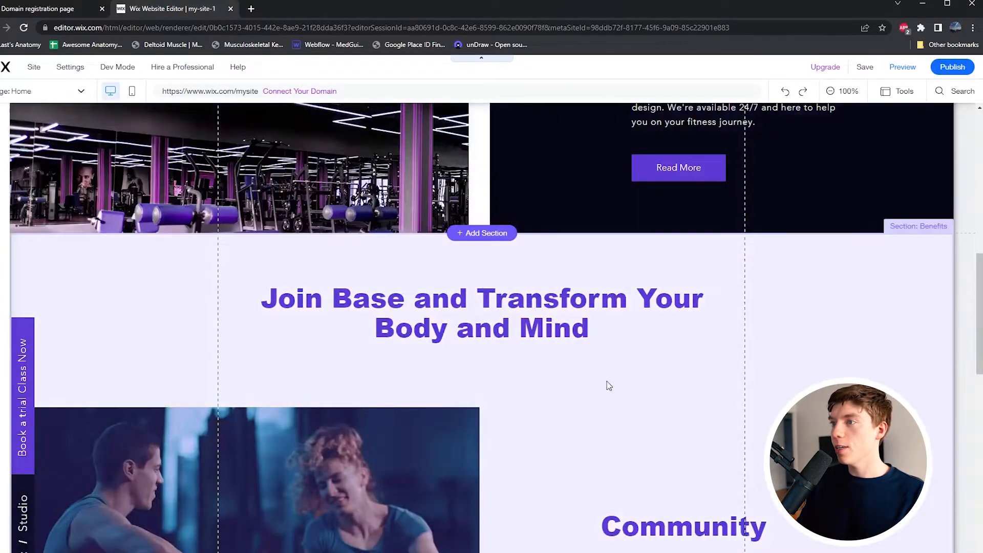
# - Change the Benefits section's heading to "What we offer"
pyautogui.scroll(-7, 501, 333)
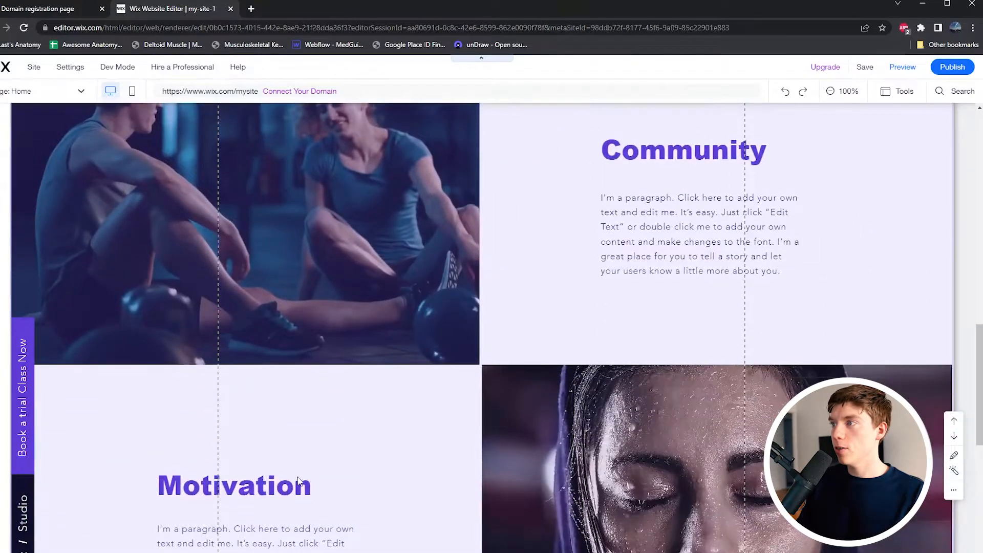
pyautogui.scroll(5, 387, 231)
pyautogui.click(443, 216)
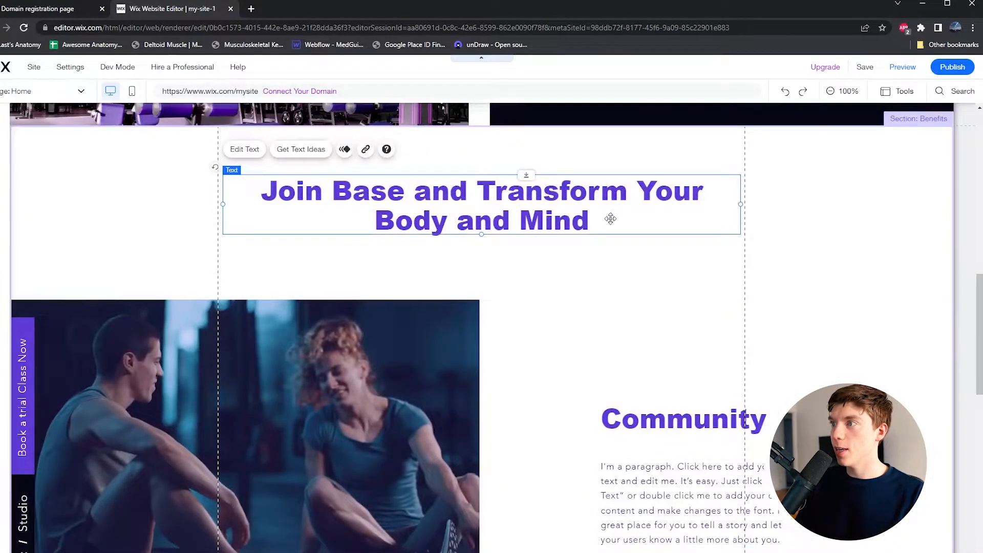
pyautogui.doubleClick(563, 220)
pyautogui.write('S')
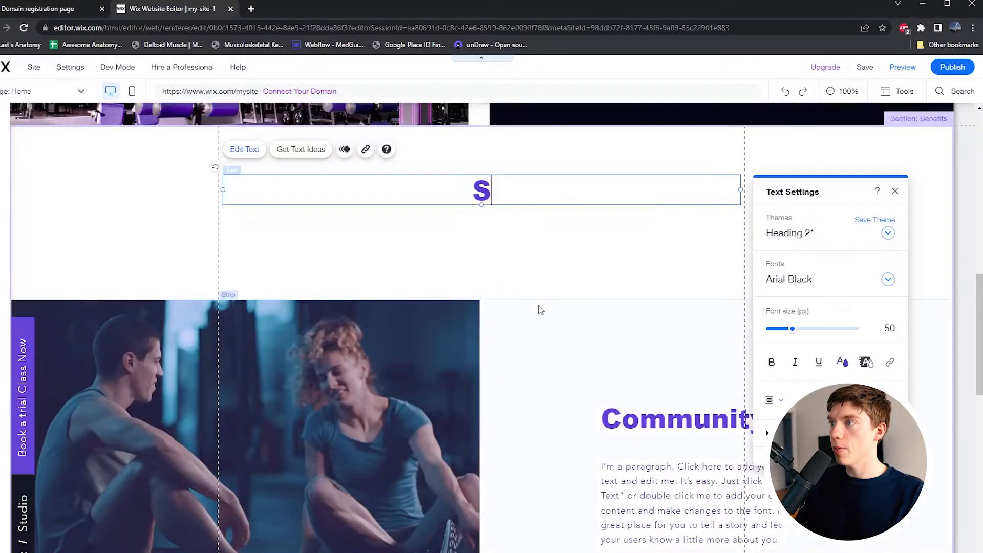
pyautogui.press('BackSpace')
pyautogui.write('What we offer')
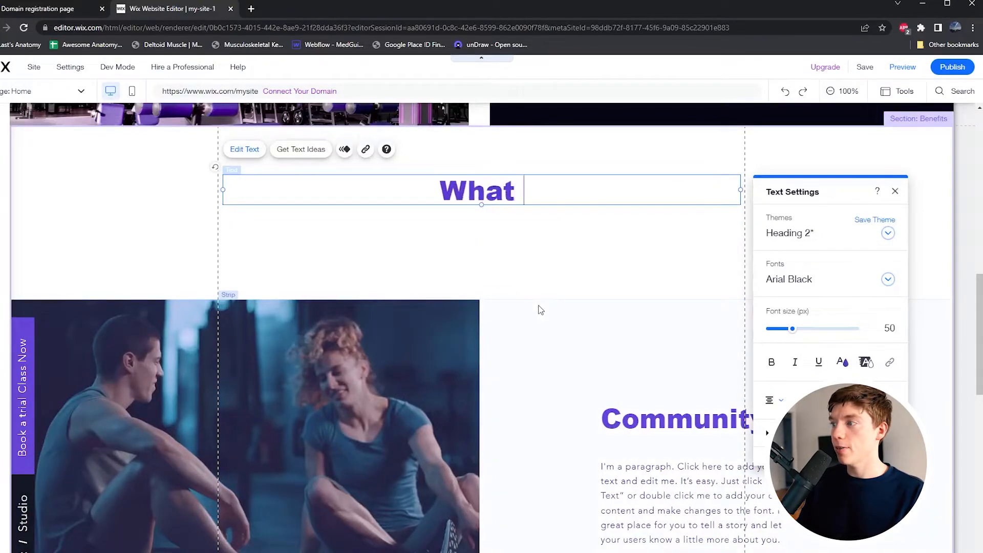
# - Change the Community heading beside the two athletes' photo to "One-to-one coaching"
pyautogui.click(607, 431)
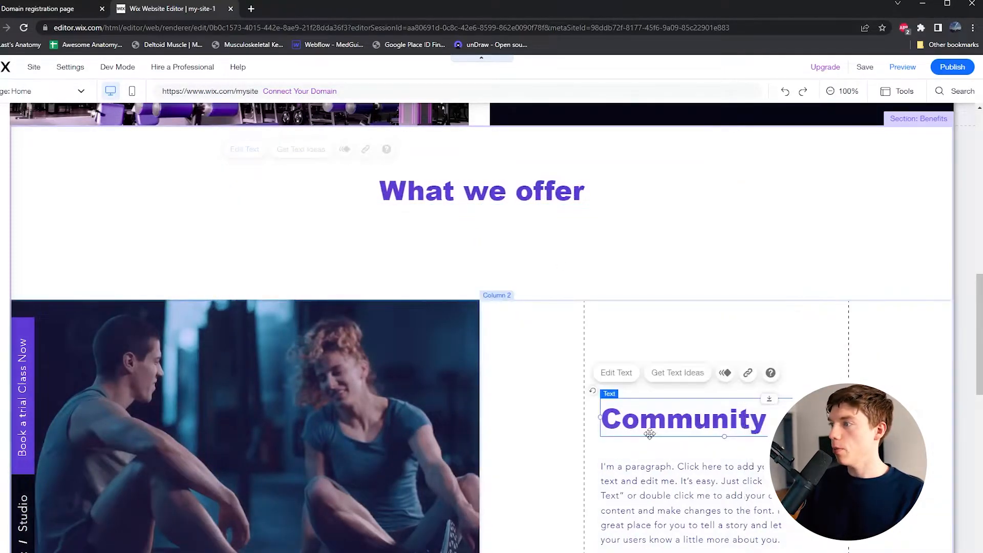
pyautogui.doubleClick(666, 407)
pyautogui.write('On')
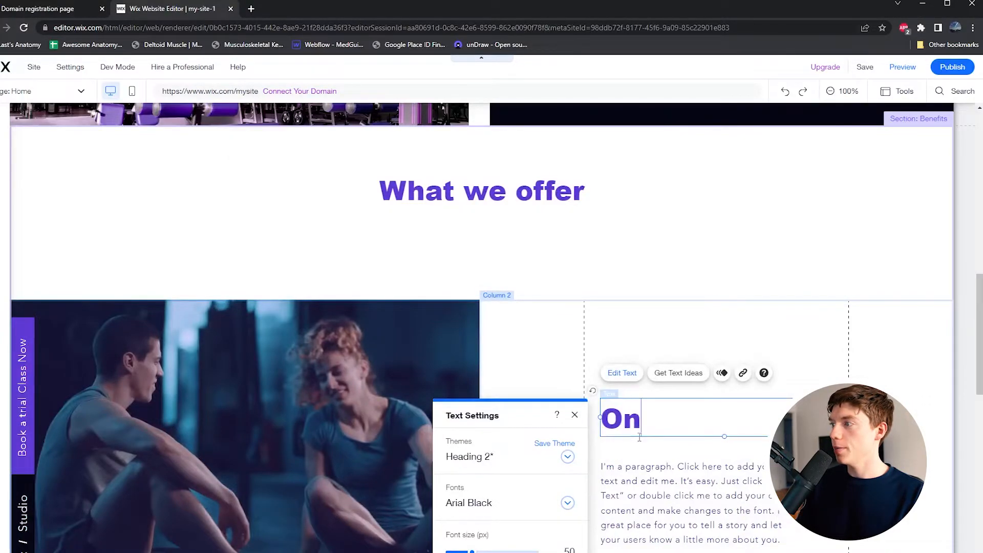
pyautogui.write('e-to-one coaching')
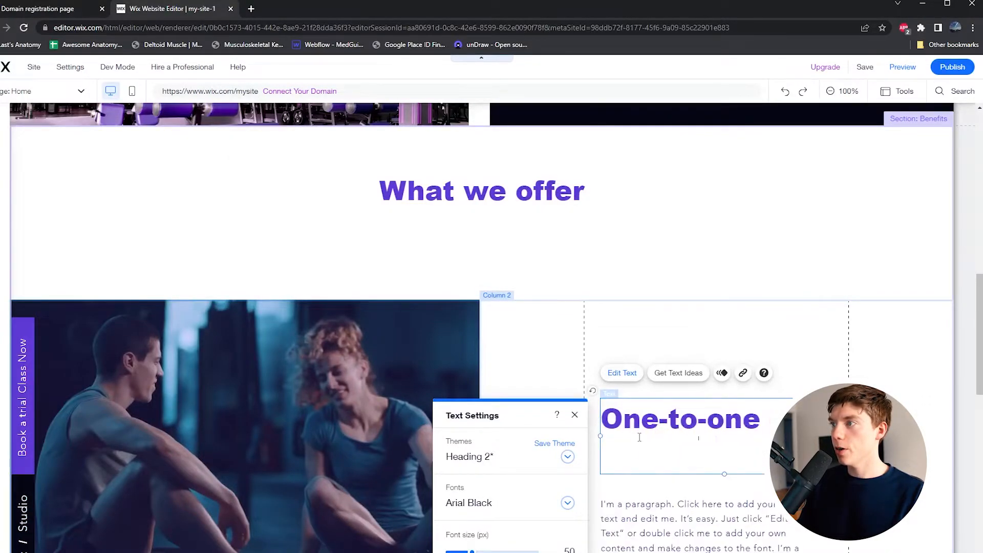
# - Change the Motivation heading to "Program design" and the heading of the strip below it to "Nutrition programs"
pyautogui.scroll(-9, 384, 333)
pyautogui.click(255, 261)
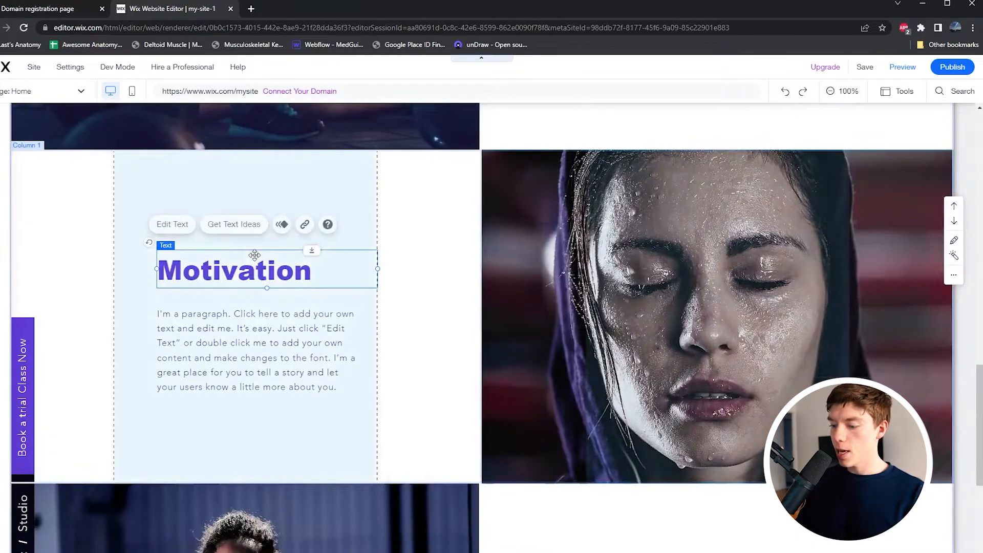
pyautogui.doubleClick(248, 269)
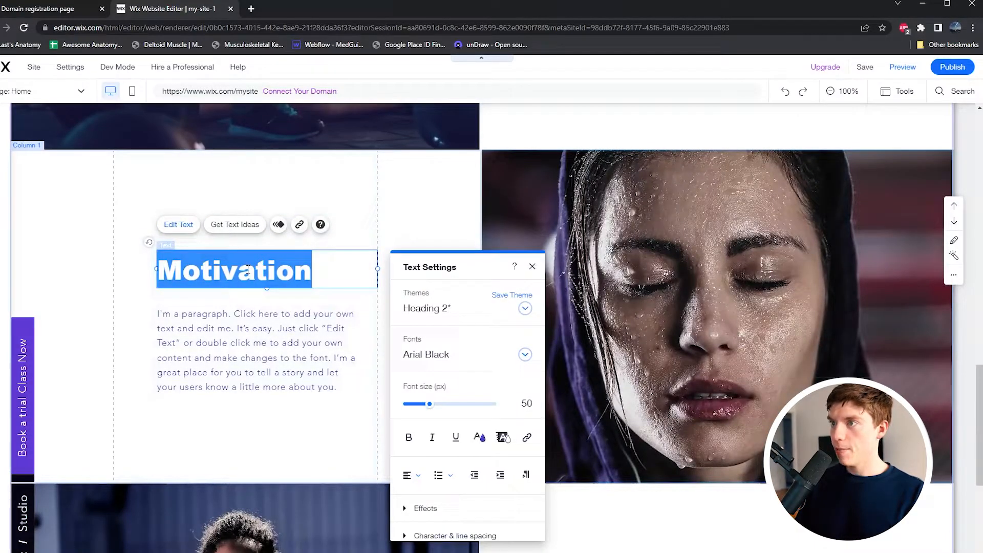
pyautogui.write('Program design')
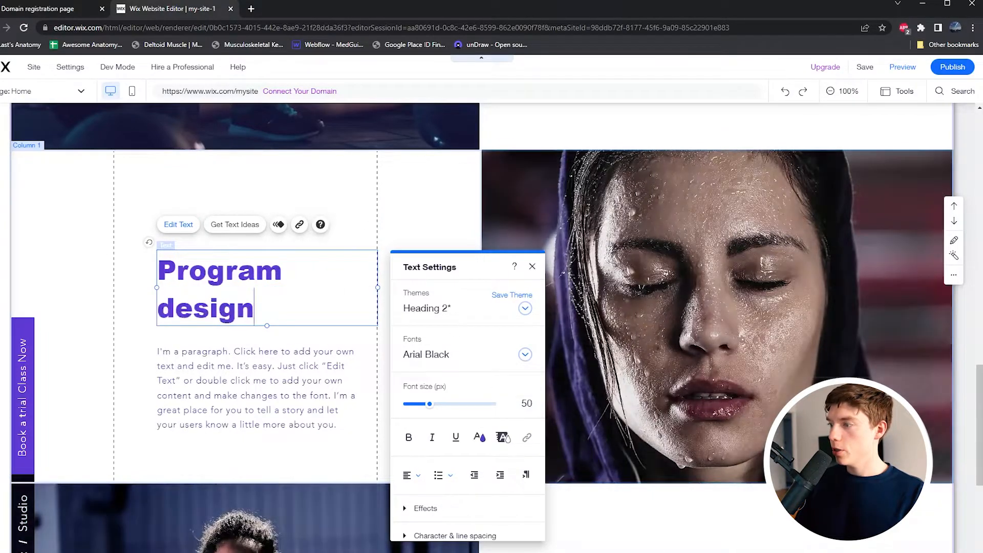
pyautogui.doubleClick(661, 551)
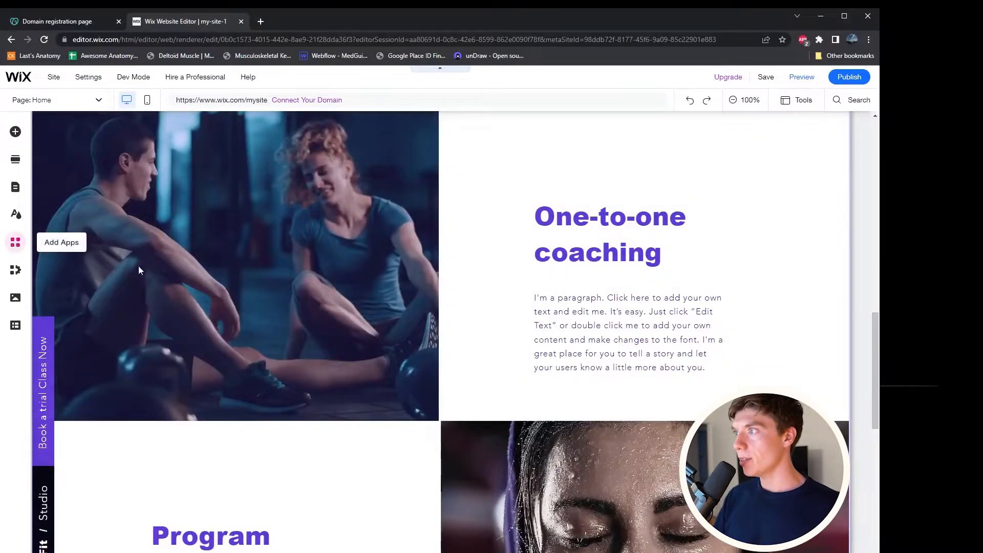
# - Review the three service strips under "What we offer" and the column background option for the first strip's photo
pyautogui.scroll(8, 343, 342)
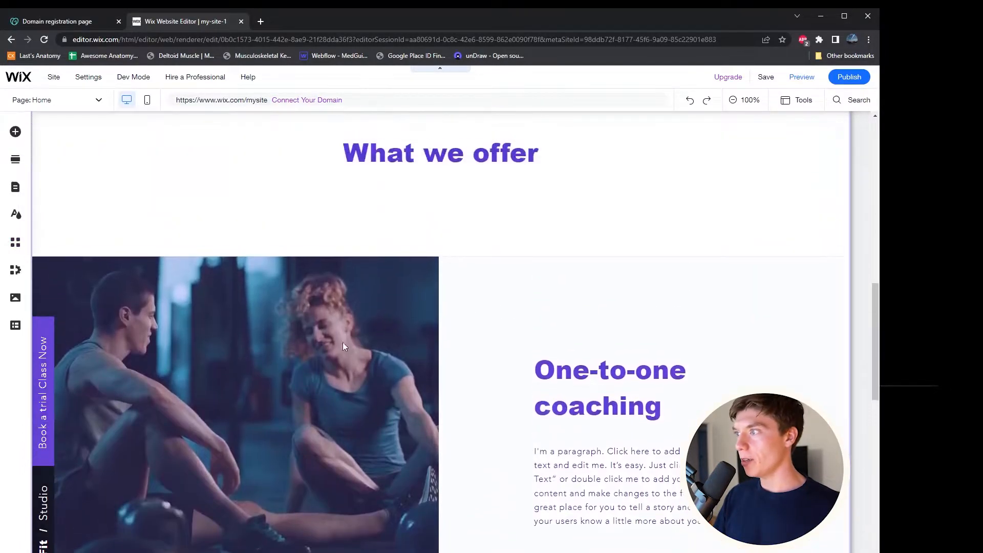
pyautogui.scroll(-8, 520, 369)
pyautogui.scroll(-4, 535, 228)
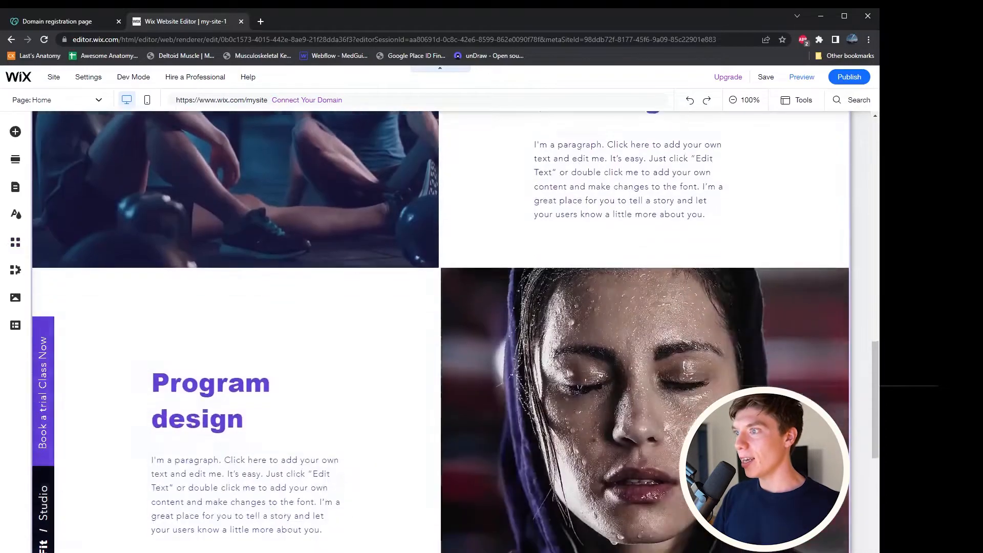
pyautogui.scroll(-7, 163, 384)
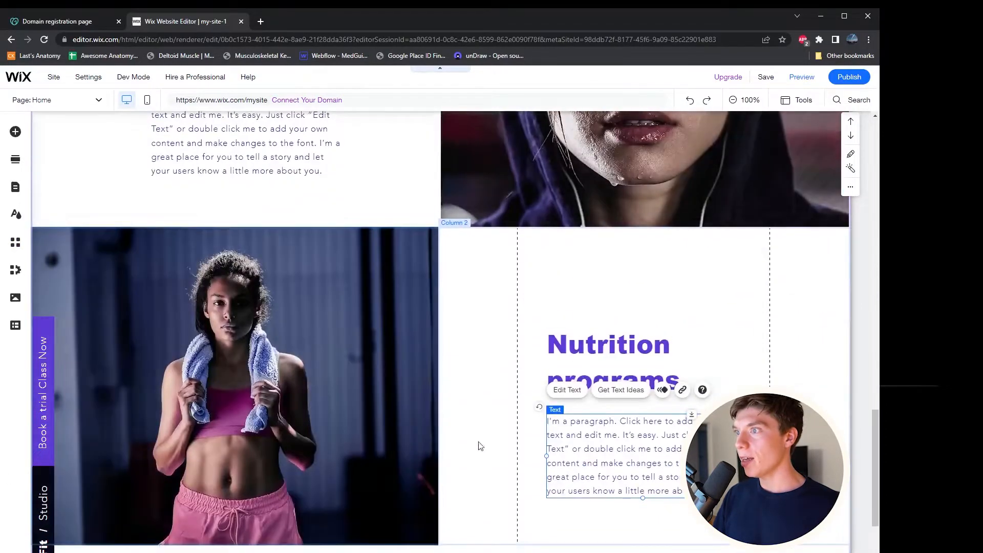
pyautogui.scroll(12, 495, 428)
pyautogui.click(259, 370)
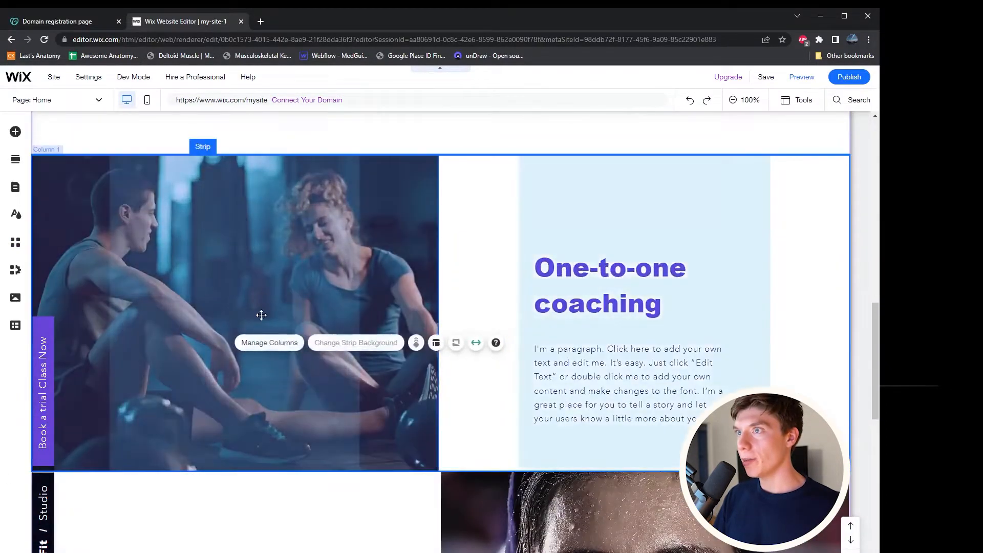
pyautogui.click(276, 327)
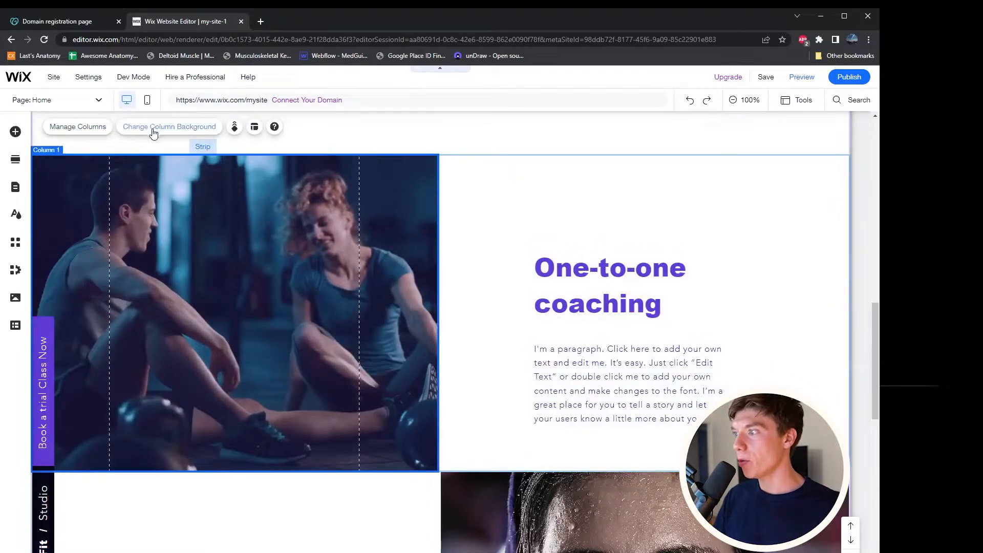
pyautogui.scroll(-6, 297, 333)
pyautogui.click(265, 321)
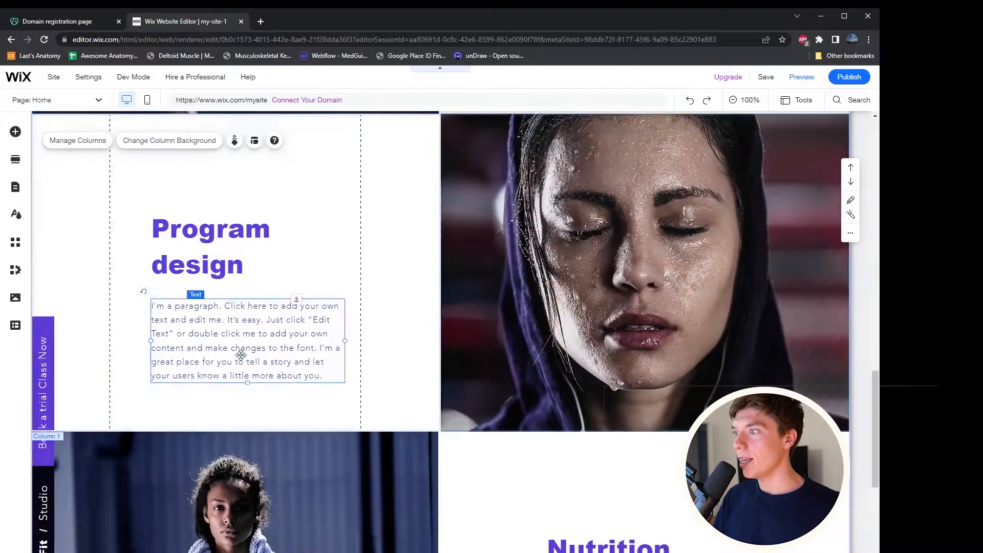
# - Delete the "Join us on mobile!" app widget from the Download App section, keeping its dumbbell background
pyautogui.scroll(-2, 230, 336)
pyautogui.scroll(-8, 231, 336)
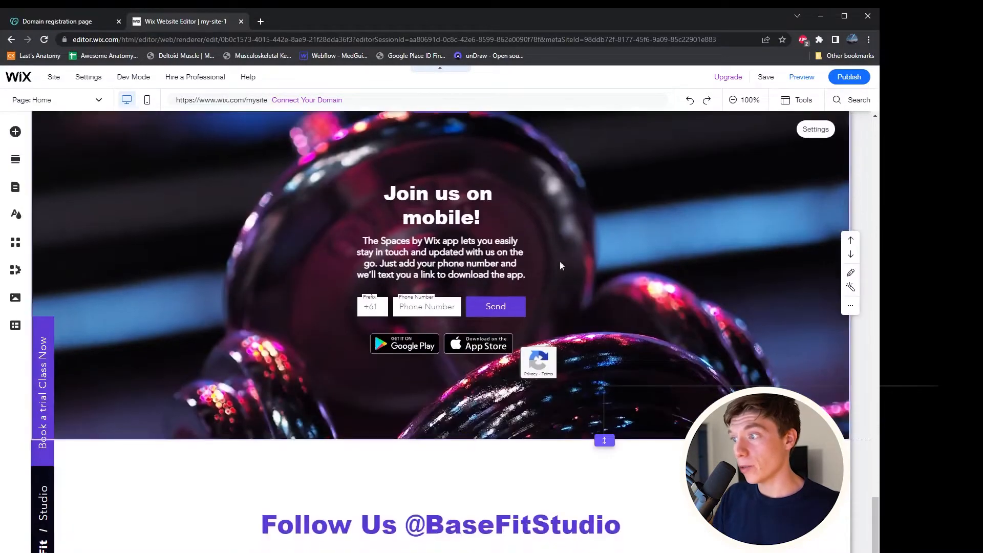
pyautogui.scroll(2, 557, 274)
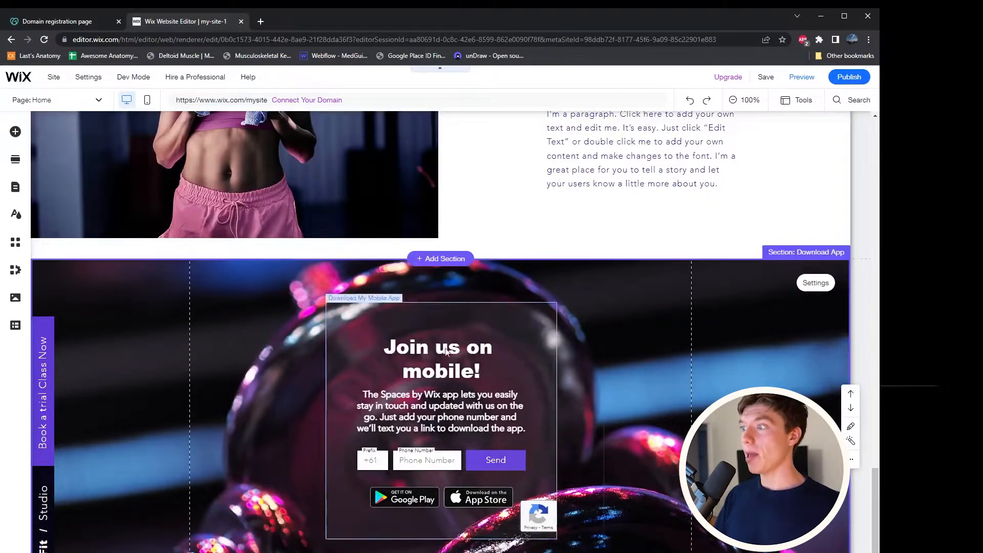
pyautogui.rightClick(501, 335)
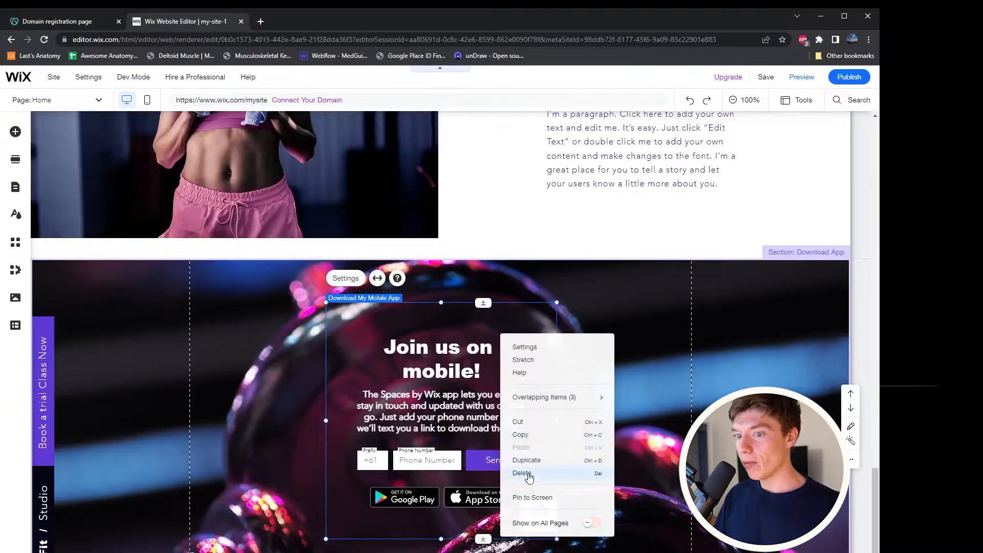
pyautogui.click(522, 473)
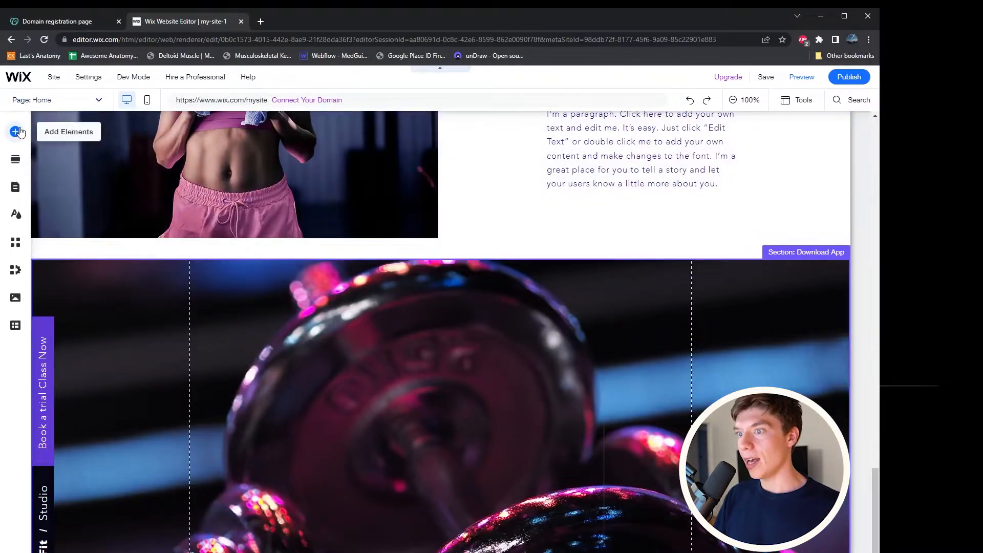
# - Add the "Send us a message and we'll get back to you shortly" contact form to the emptied Download App section
pyautogui.click(16, 132)
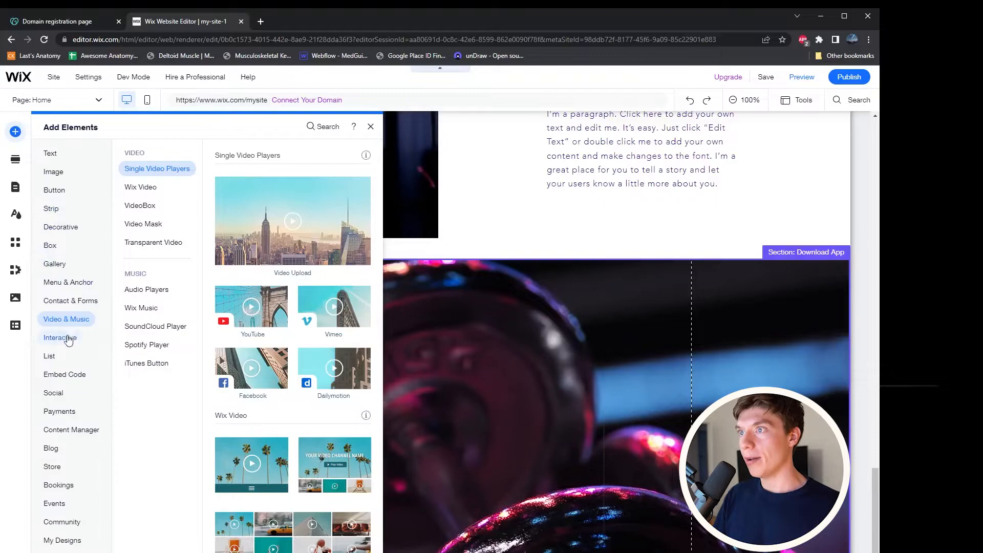
pyautogui.moveTo(71, 486)
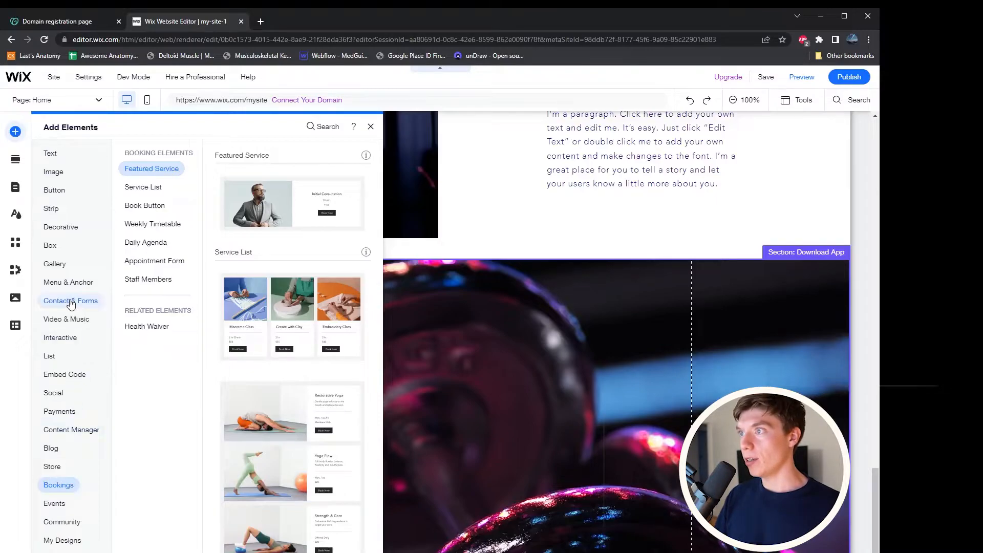
pyautogui.moveTo(71, 303)
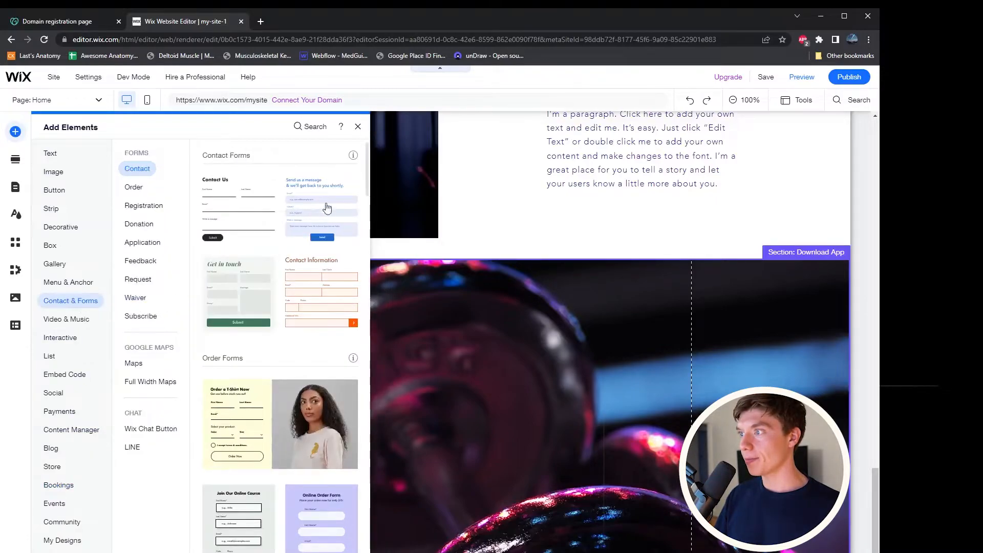
pyautogui.moveTo(328, 208); pyautogui.dragTo(463, 388)
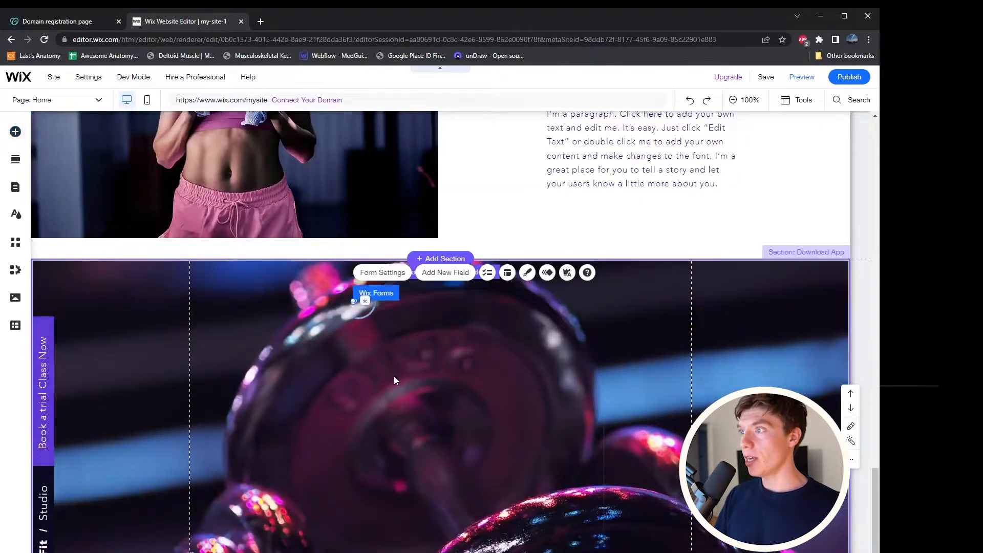
pyautogui.click(364, 340)
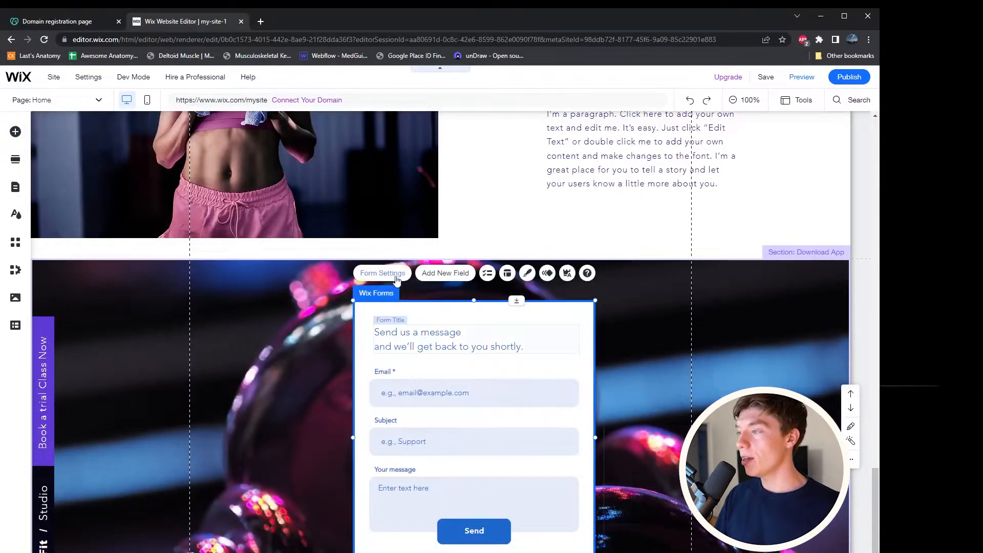
# - Examine the contact form's settings and the text settings of its title
pyautogui.click(375, 277)
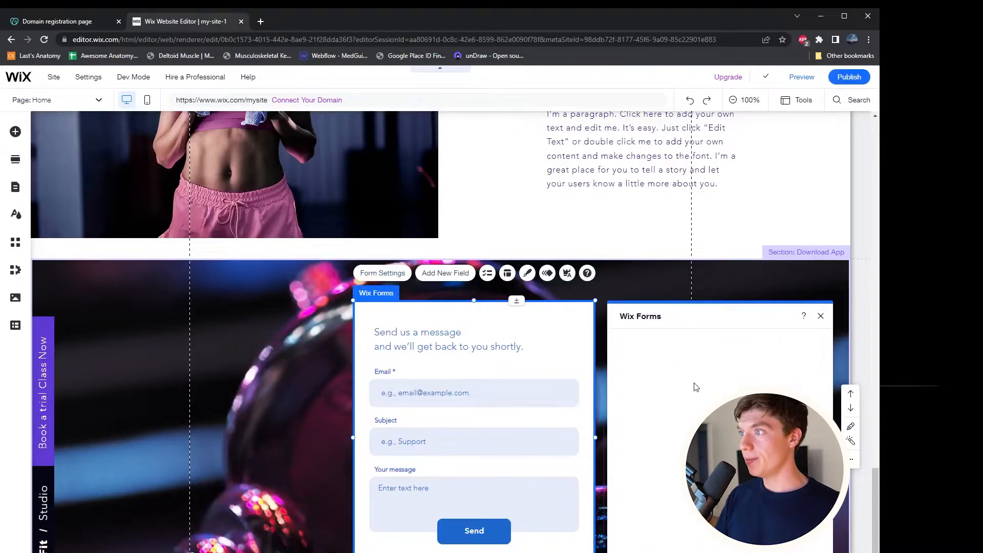
pyautogui.click(821, 316)
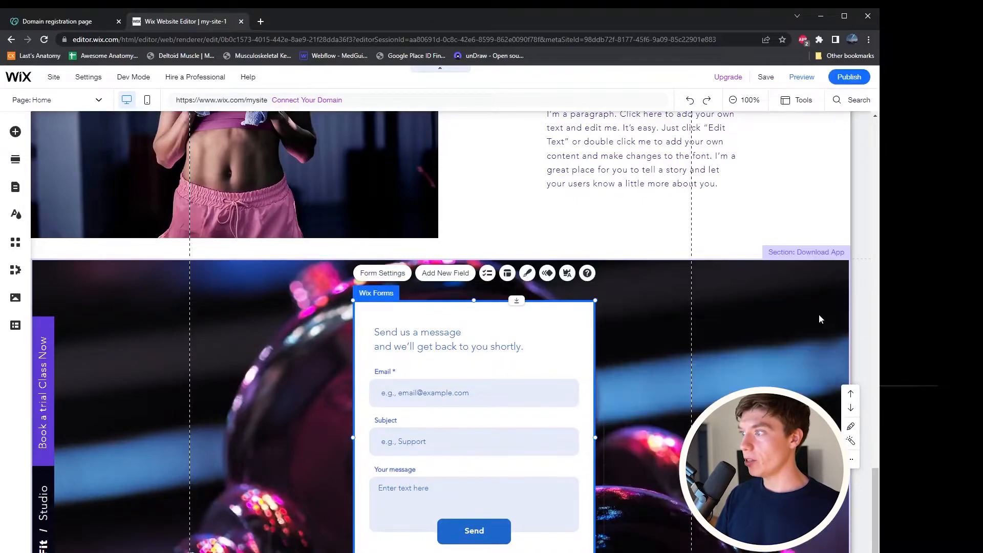
pyautogui.doubleClick(456, 346)
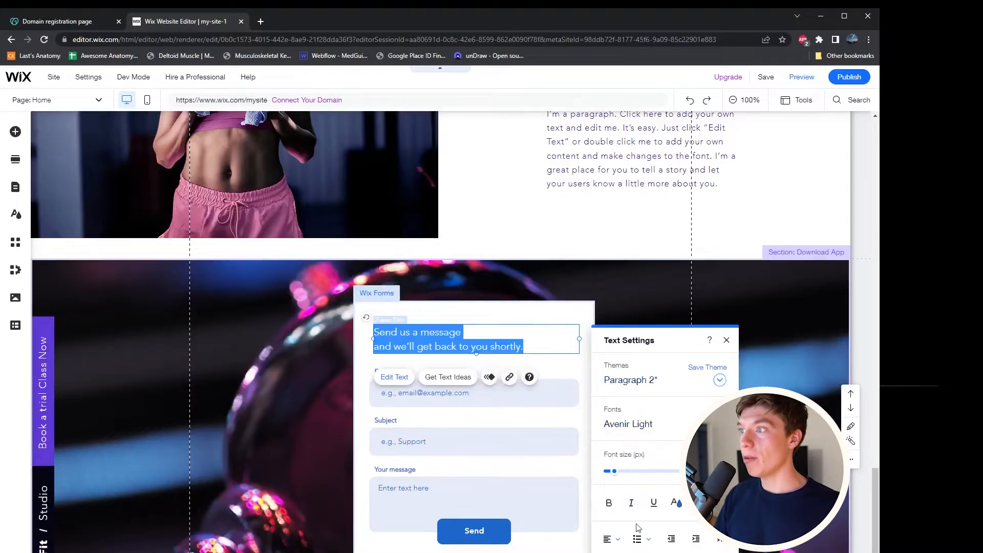
pyautogui.click(299, 350)
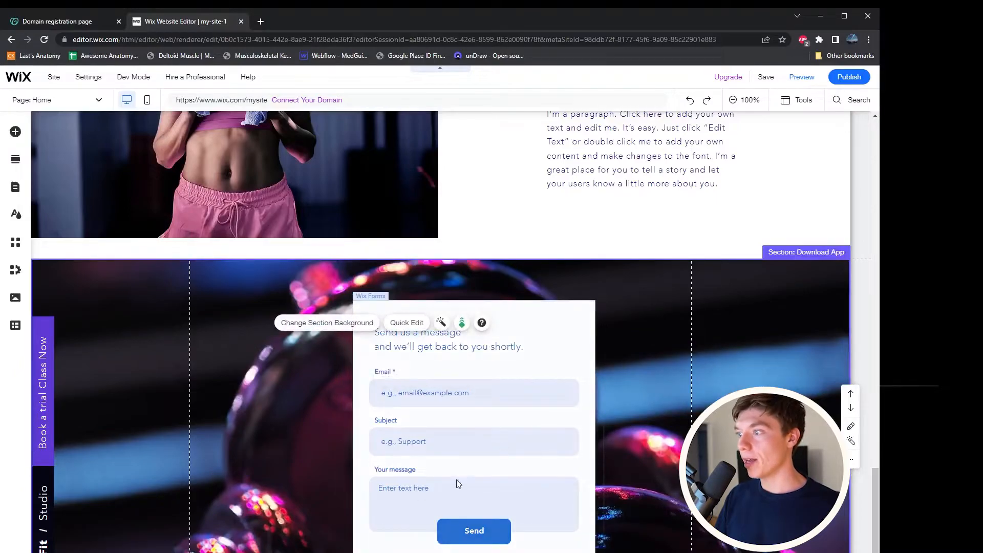
# - Open the settings of the Instagram feed below the Follow Us heading to examine its account connection options
pyautogui.scroll(-1, 272, 345)
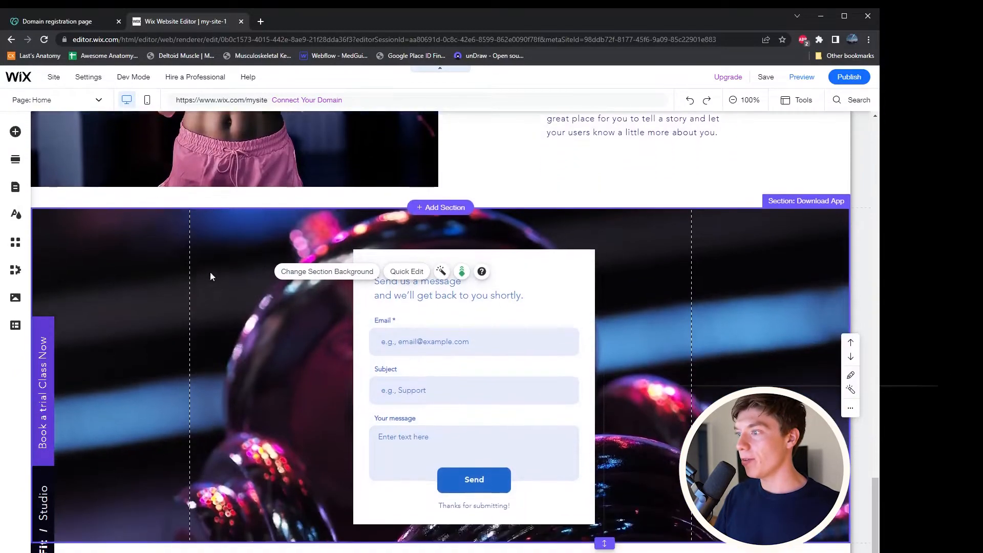
pyautogui.scroll(-4, 224, 277)
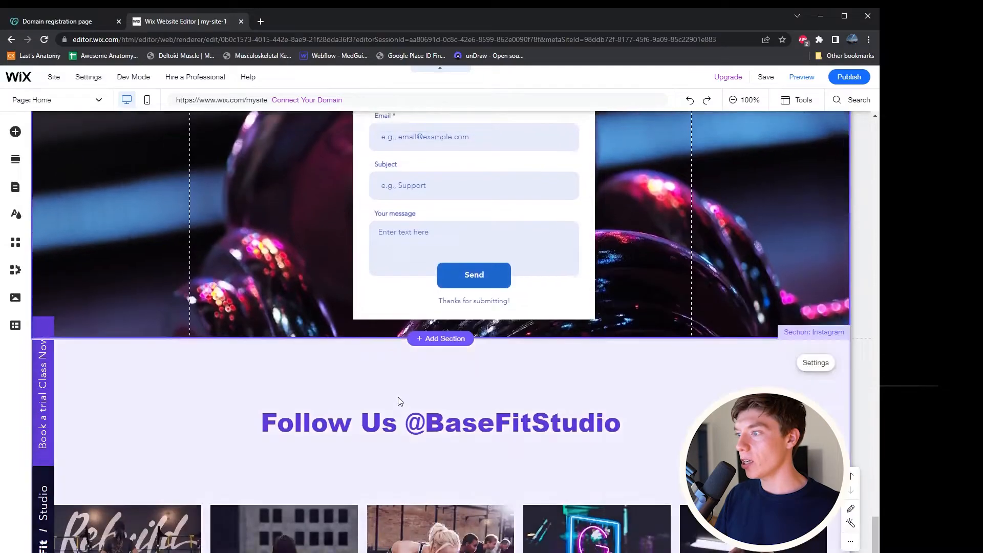
pyautogui.scroll(-1, 474, 440)
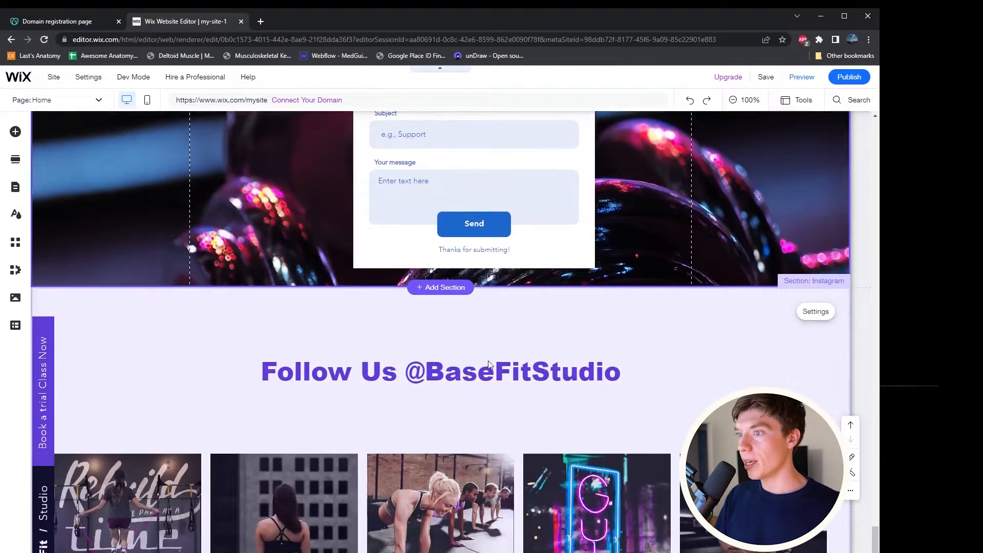
pyautogui.click(471, 500)
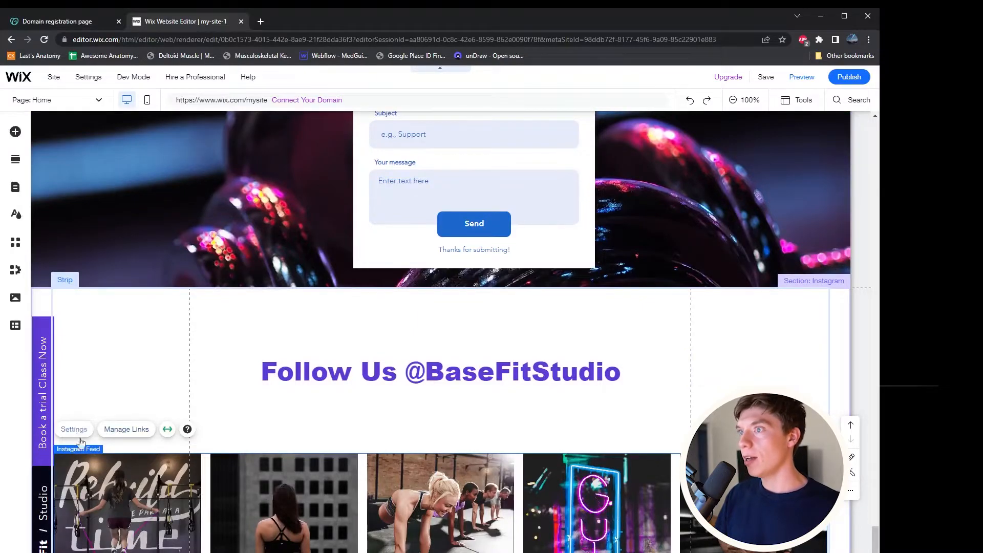
pyautogui.click(82, 430)
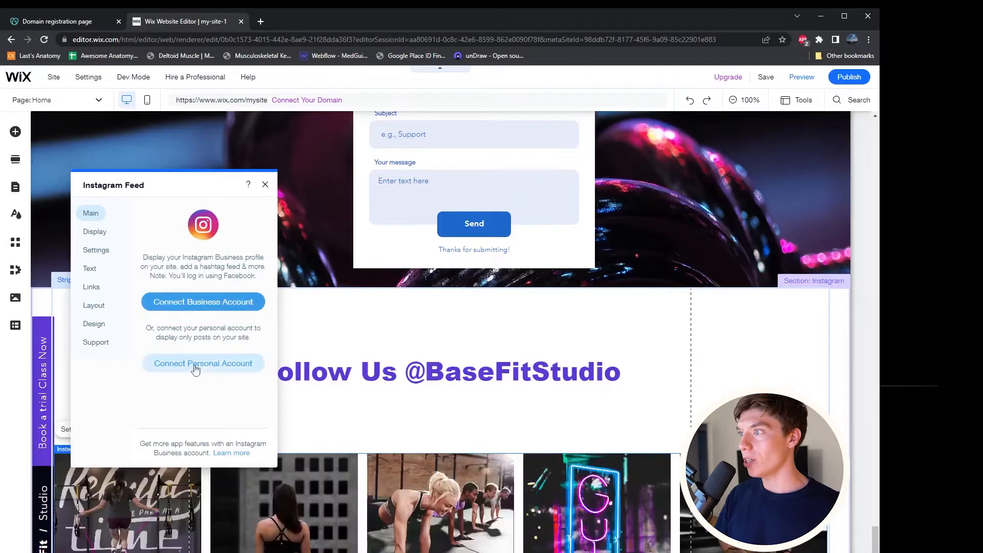
pyautogui.click(264, 184)
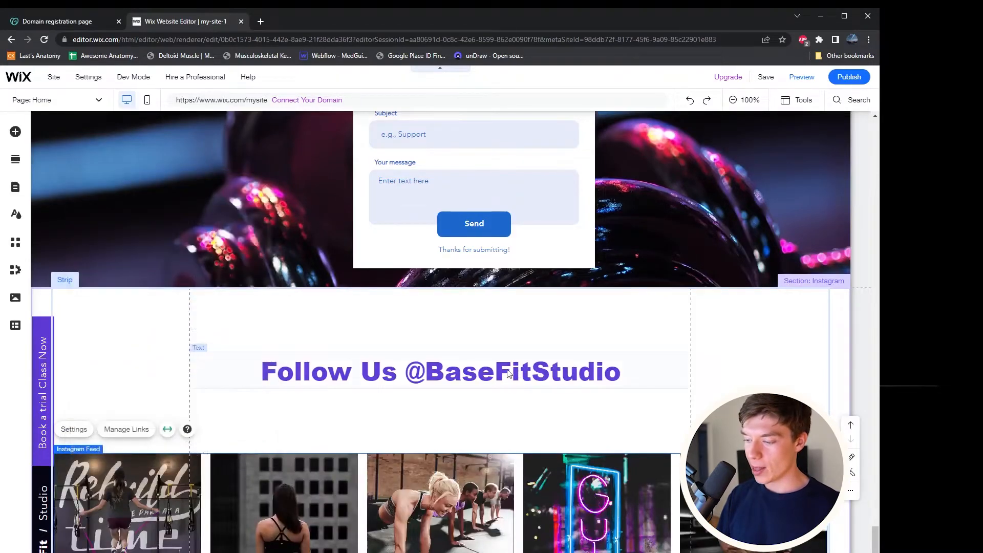
pyautogui.doubleClick(433, 369)
pyautogui.moveTo(426, 371); pyautogui.dragTo(621, 371)
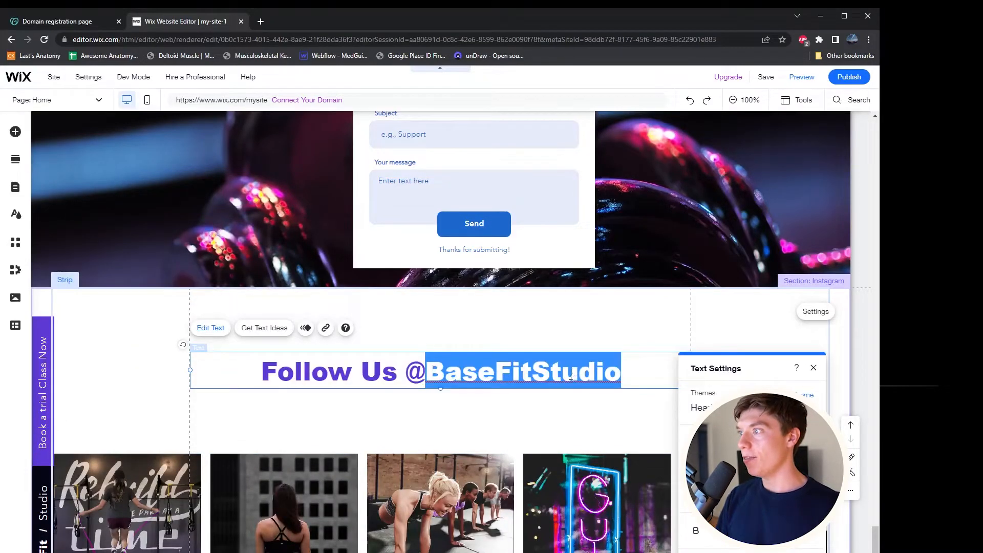
pyautogui.write('Avala')
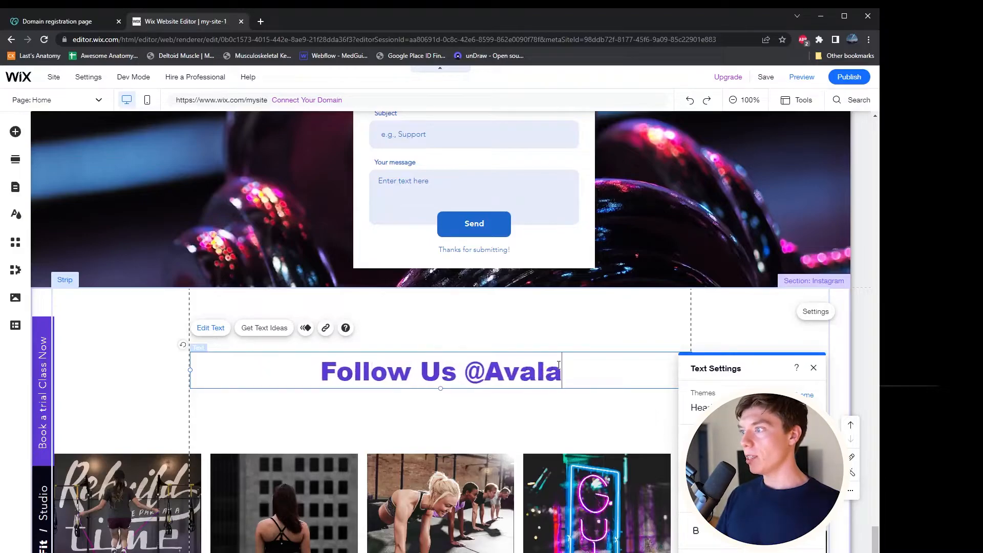
pyautogui.write('ncheFitness')
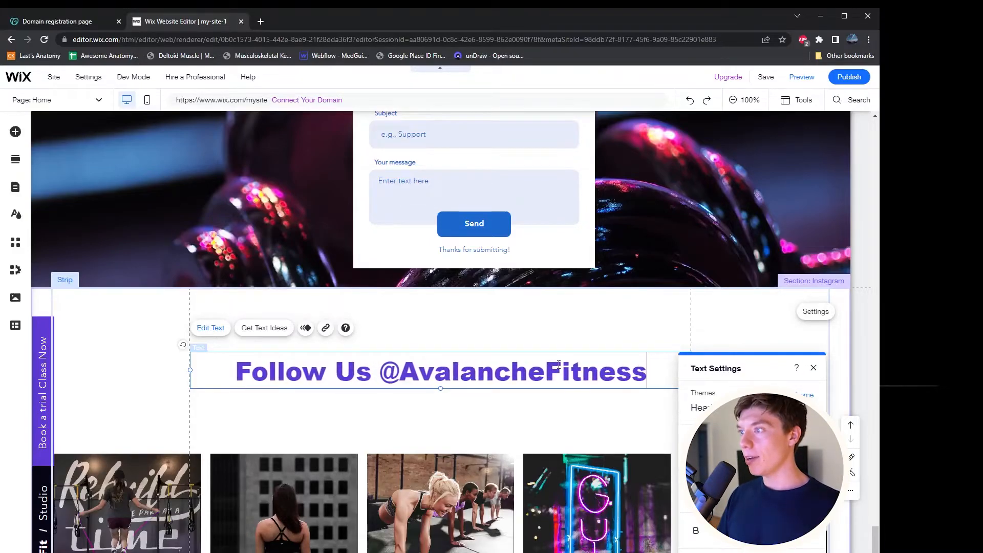
pyautogui.click(526, 413)
# - Replace the address and email text in the footer with "Adelaide, Australia" and select the phone and fax line below it
pyautogui.scroll(-7, 527, 415)
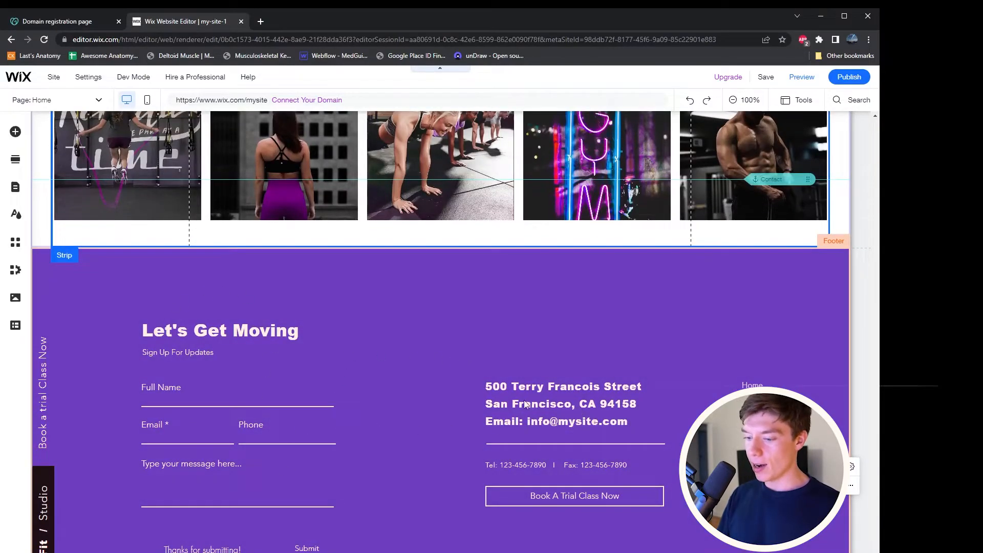
pyautogui.click(558, 390)
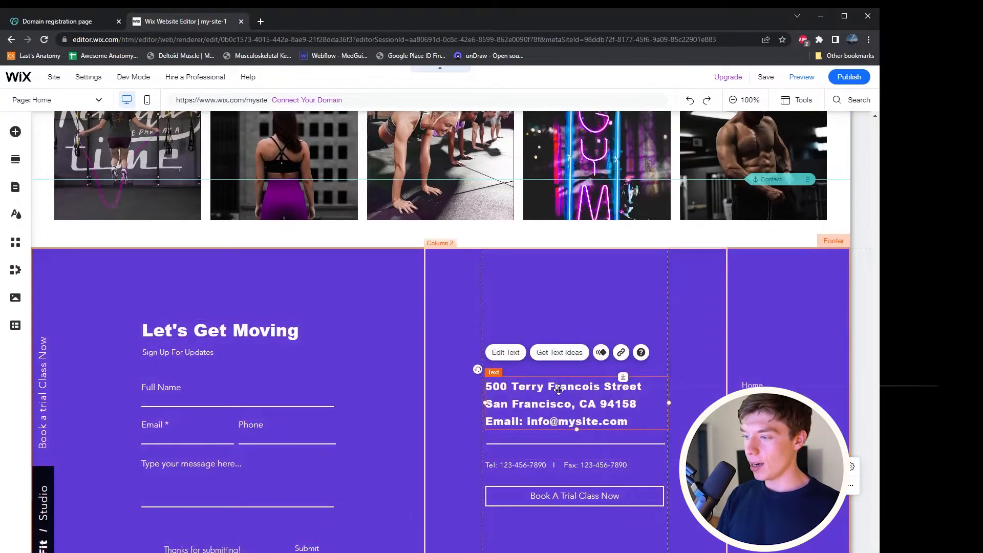
pyautogui.doubleClick(558, 390)
pyautogui.write('AS')
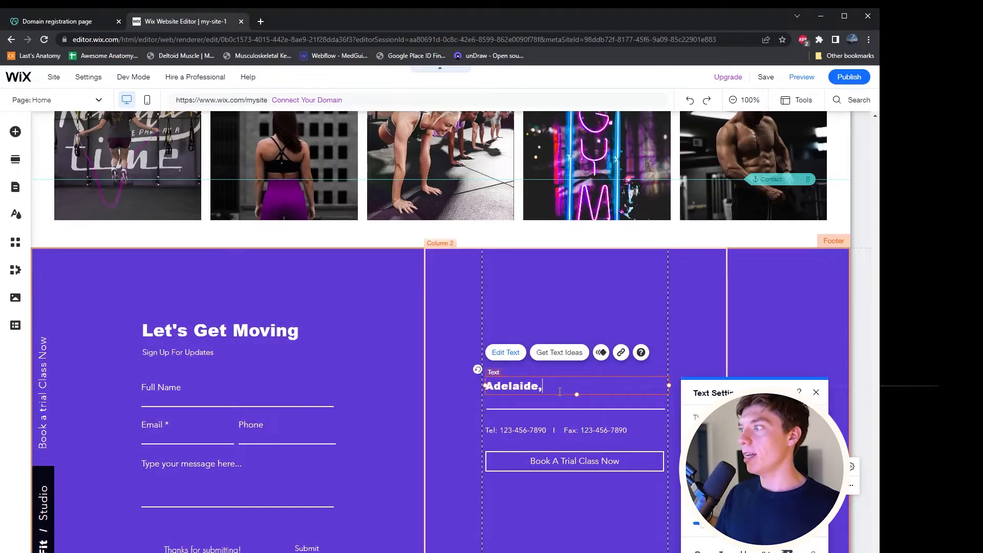
pyautogui.click(539, 432)
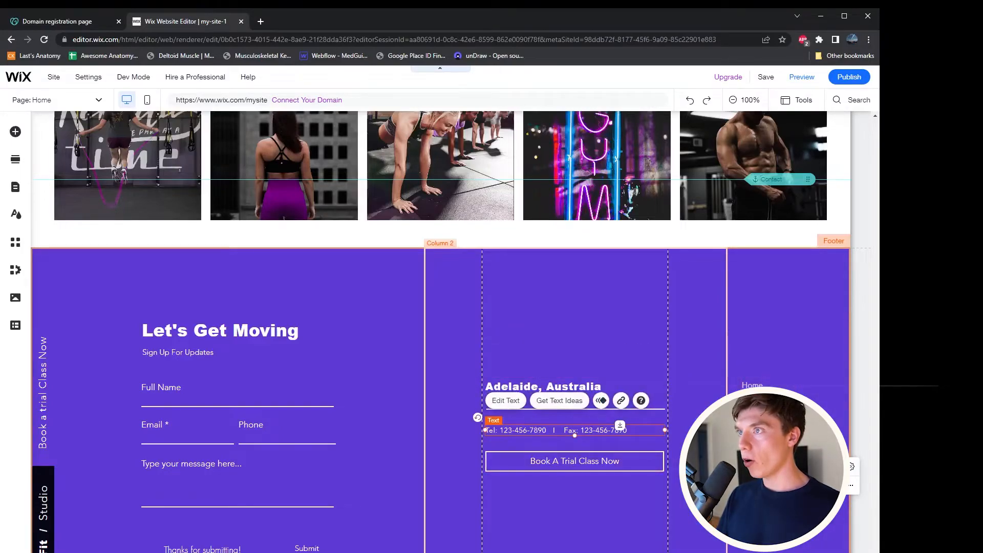
# - Save the site under the offered free Wix domain ending in my-site-1 and dismiss the save dialog
pyautogui.scroll(5, 502, 461)
pyautogui.scroll(8, 502, 446)
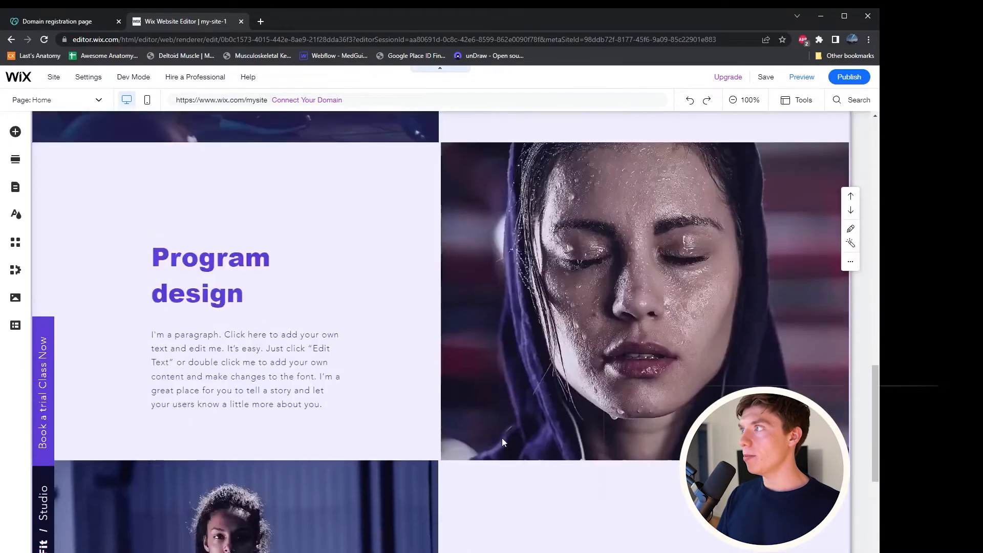
pyautogui.scroll(12, 502, 443)
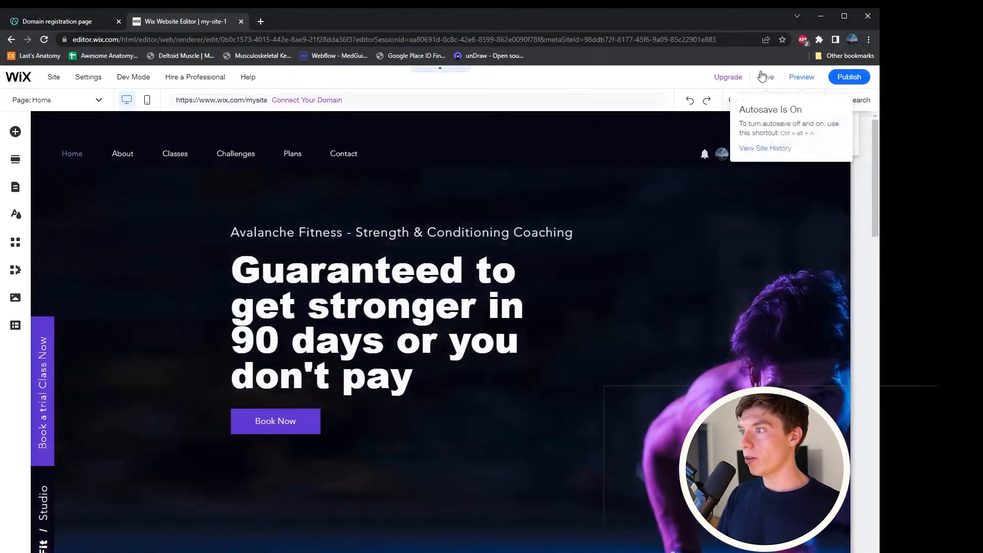
pyautogui.click(764, 77)
pyautogui.click(549, 493)
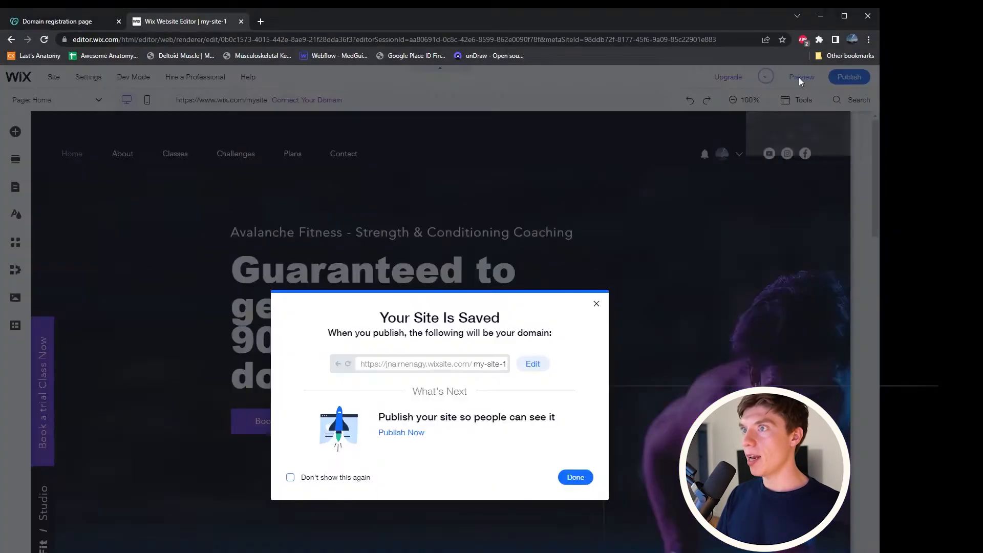
pyautogui.click(581, 478)
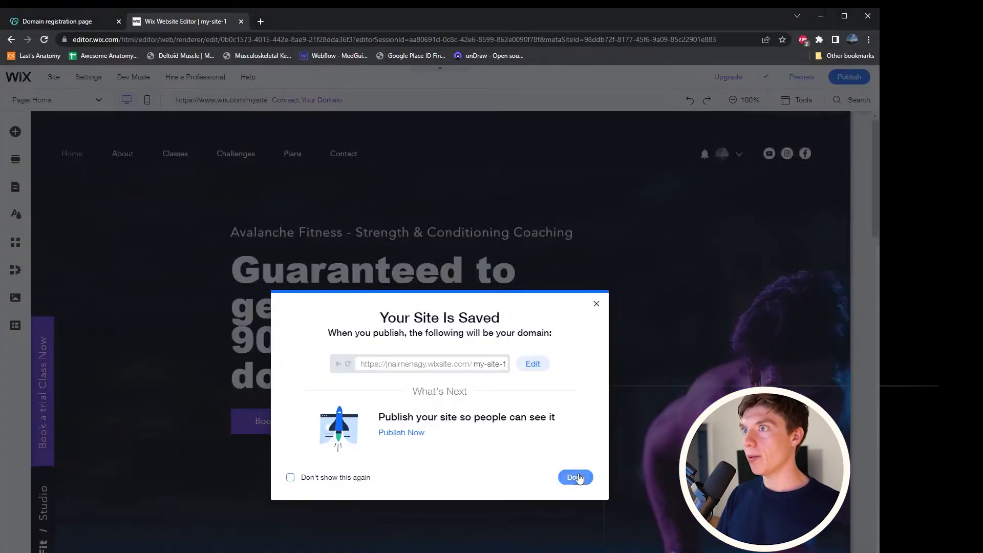
# - Preview the site and look through the class list on the Classes page
pyautogui.click(798, 86)
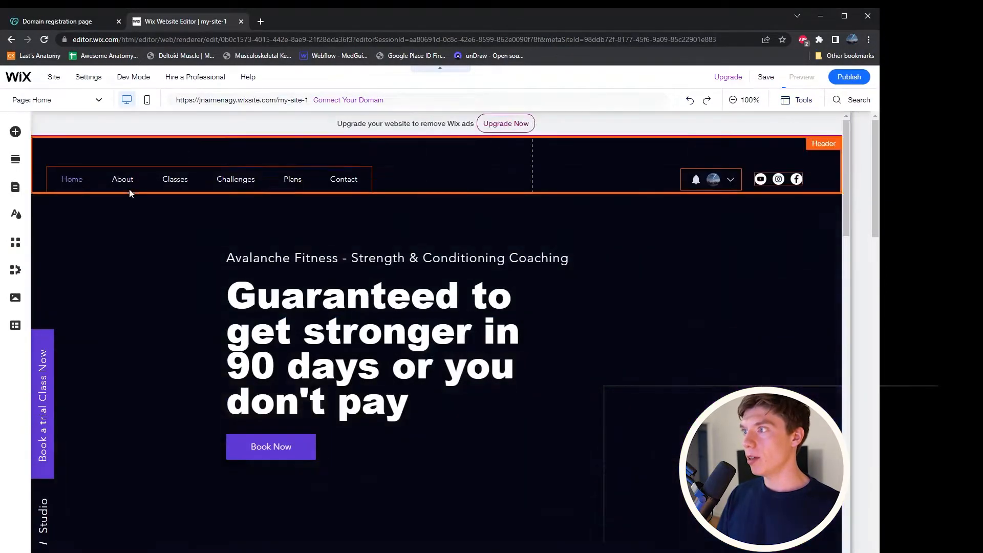
pyautogui.scroll(-2, 249, 346)
pyautogui.scroll(-10, 249, 346)
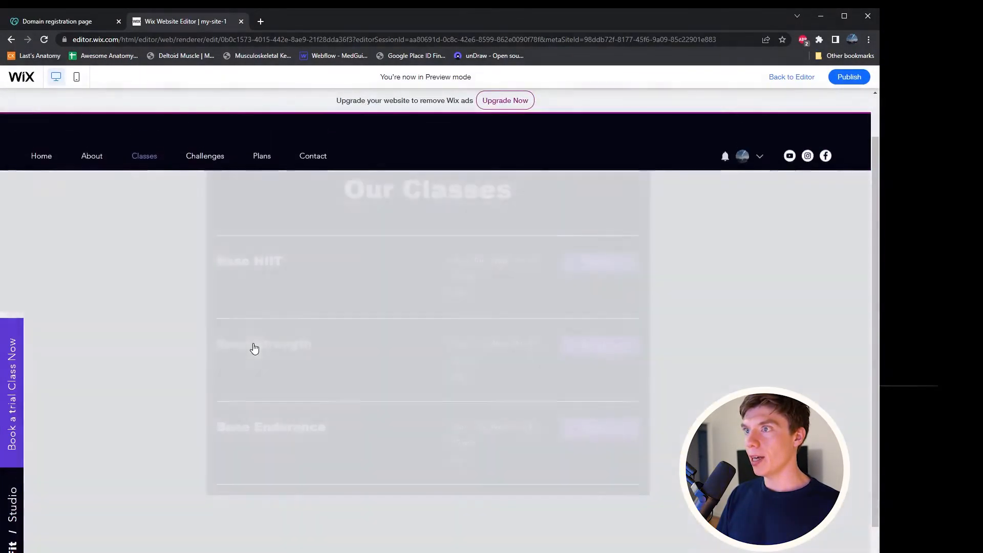
pyautogui.scroll(3, 266, 361)
pyautogui.scroll(-7, 235, 287)
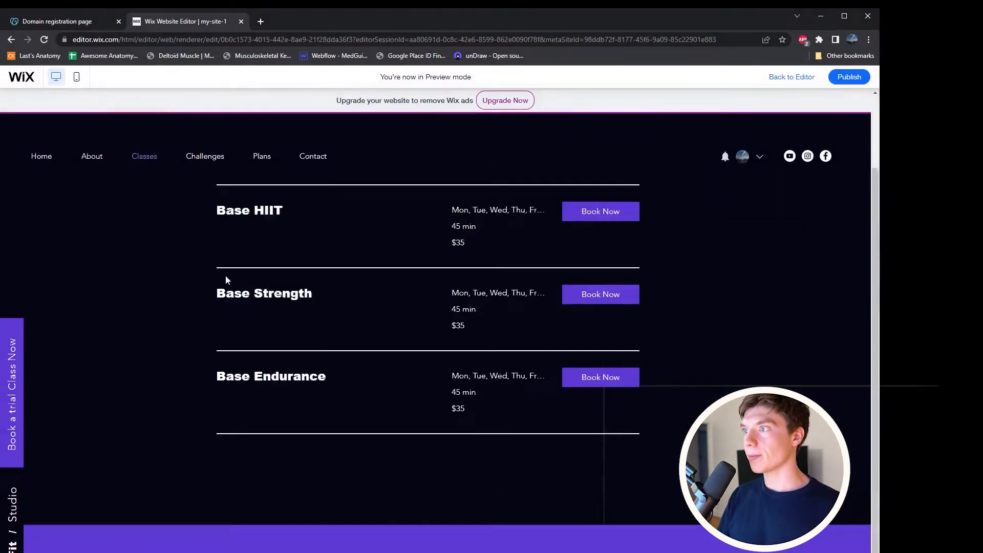
pyautogui.scroll(5, 77, 183)
pyautogui.scroll(2, 76, 183)
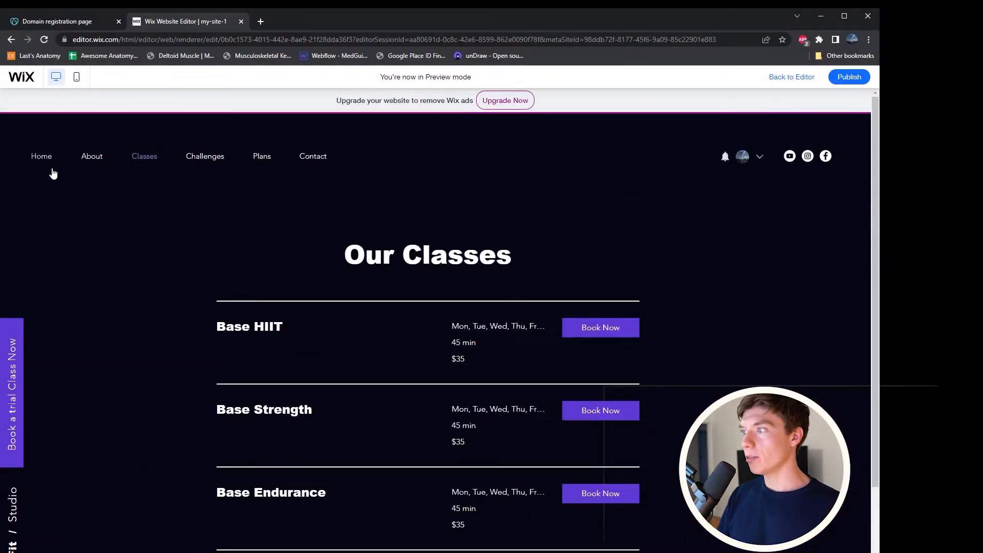
# - Review the whole Home page in the preview, from the hero down to the contact form and Instagram section, and return to the editor
pyautogui.click(41, 156)
pyautogui.scroll(-12, 245, 359)
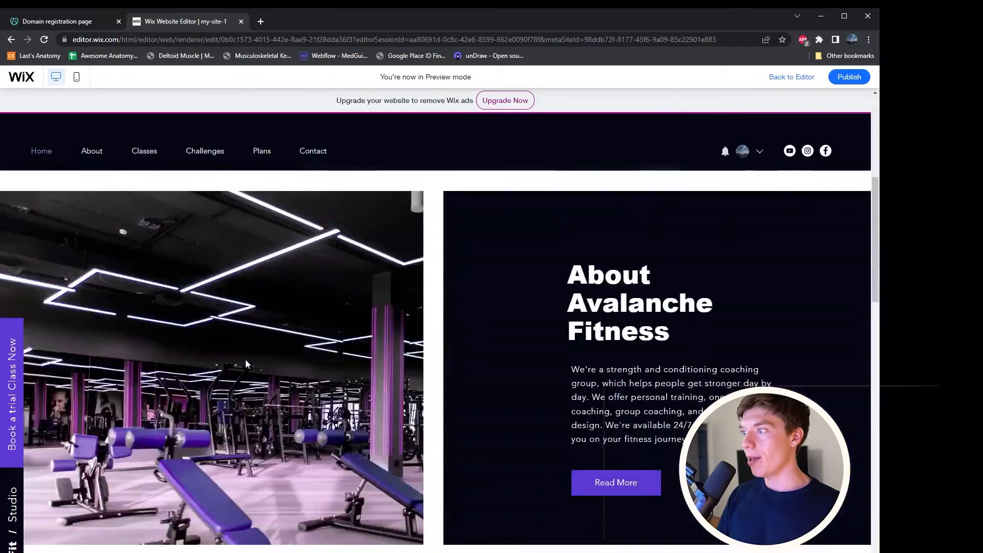
pyautogui.scroll(-20, 245, 362)
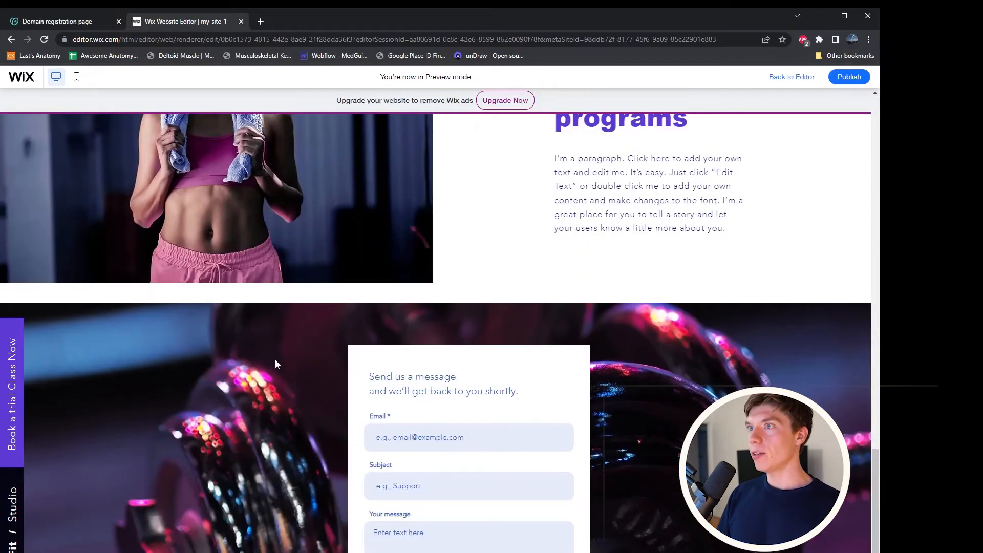
pyautogui.scroll(-8, 477, 413)
pyautogui.scroll(15, 494, 432)
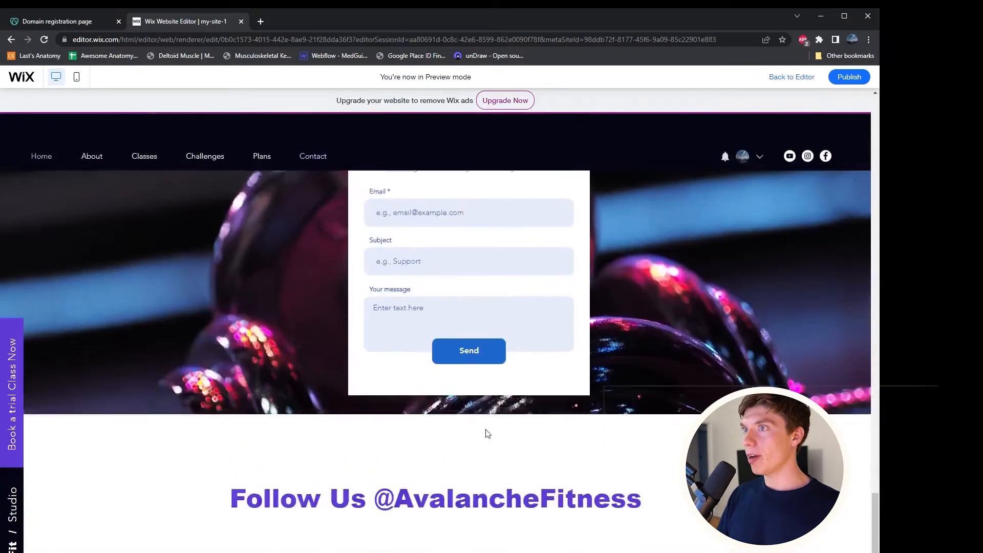
pyautogui.scroll(12, 447, 415)
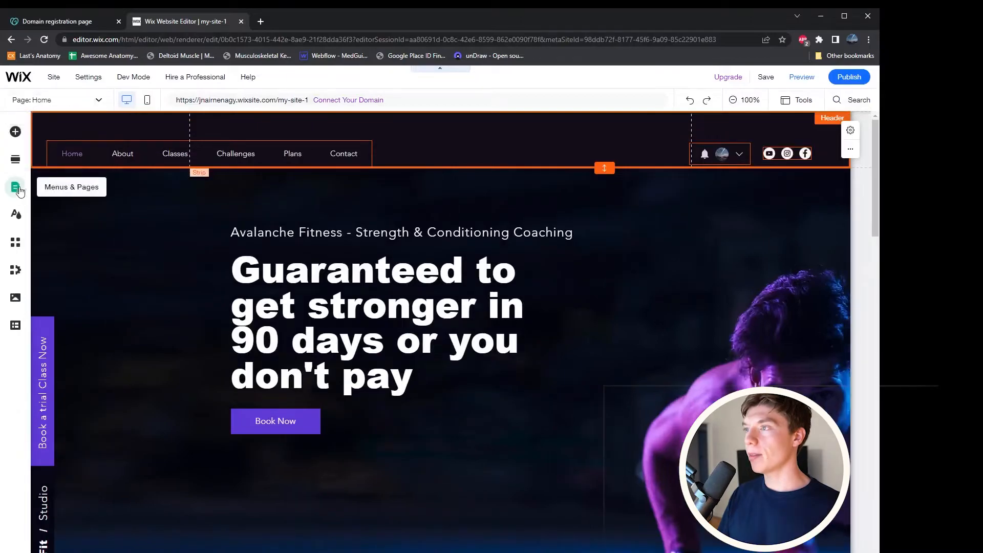
# - Open the About page for editing and examine its studio introduction and founder biography sections
pyautogui.click(19, 189)
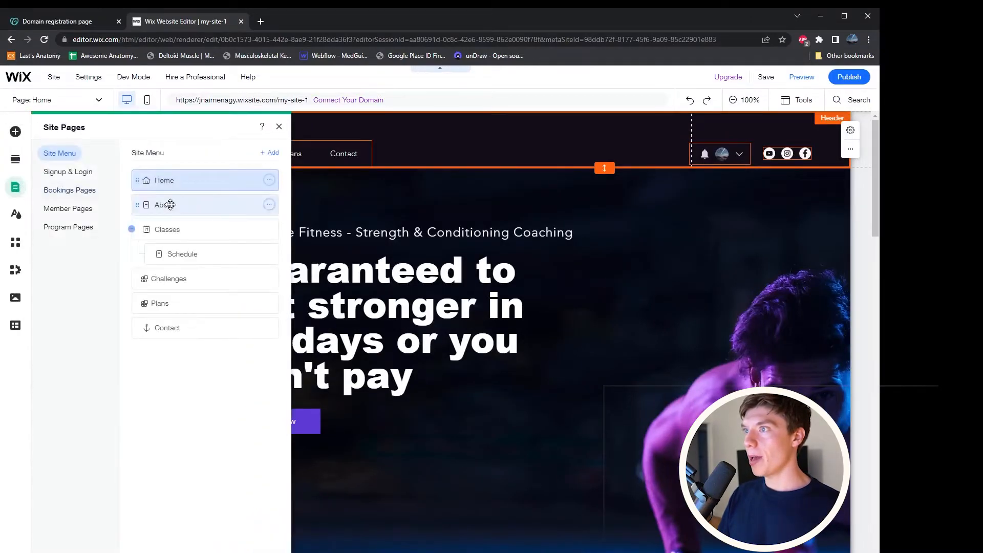
pyautogui.click(165, 204)
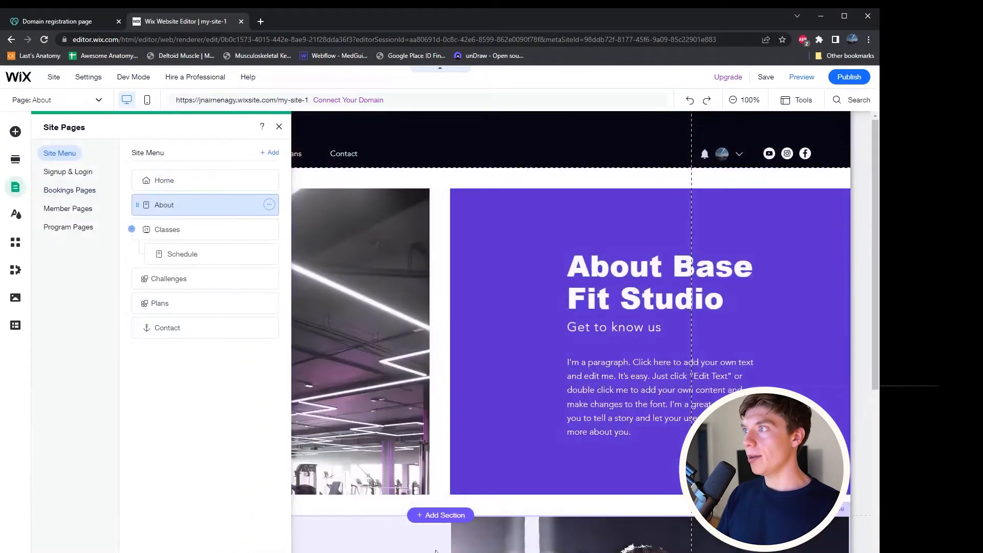
pyautogui.scroll(-1, 458, 277)
pyautogui.click(457, 272)
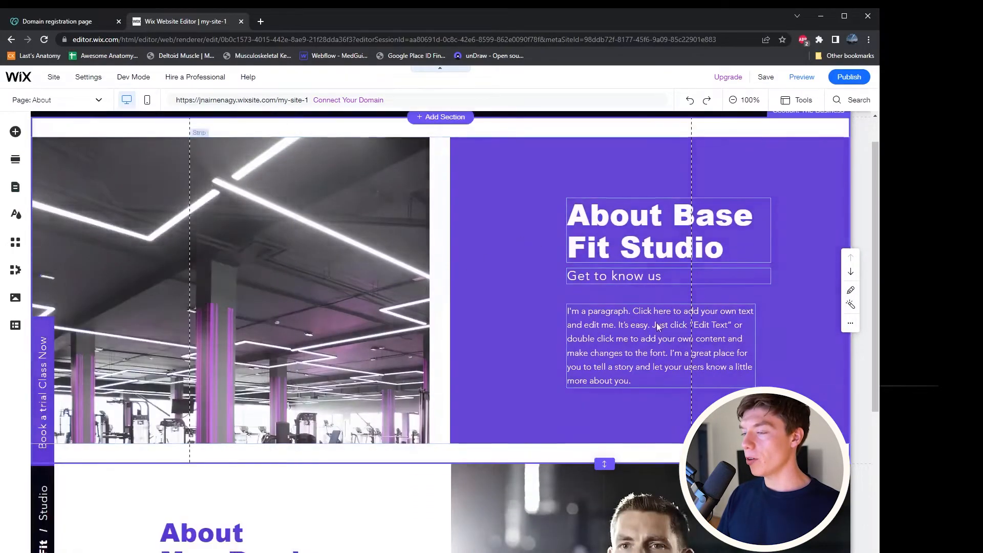
pyautogui.scroll(-8, 452, 372)
pyautogui.scroll(6, 337, 361)
pyautogui.scroll(3, 337, 361)
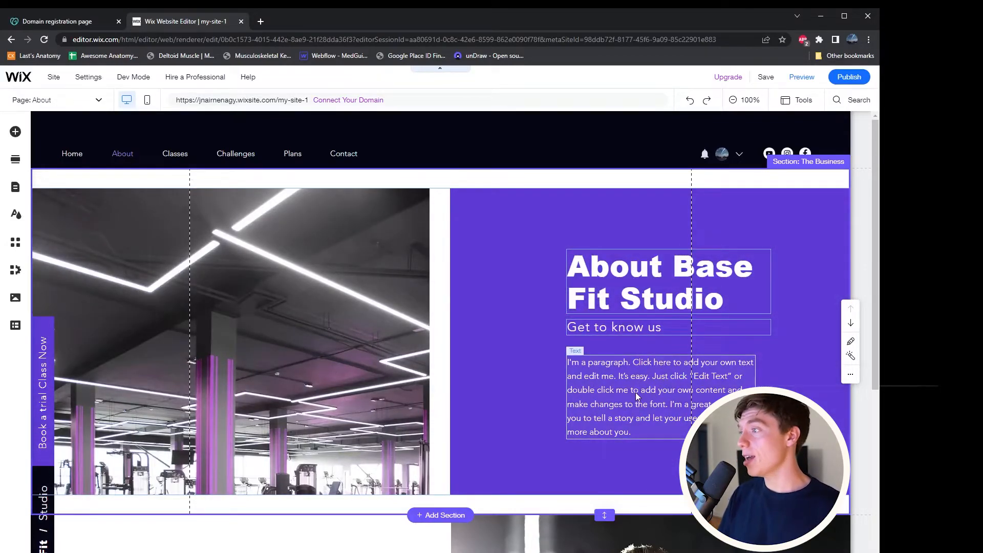
pyautogui.scroll(-3, 624, 403)
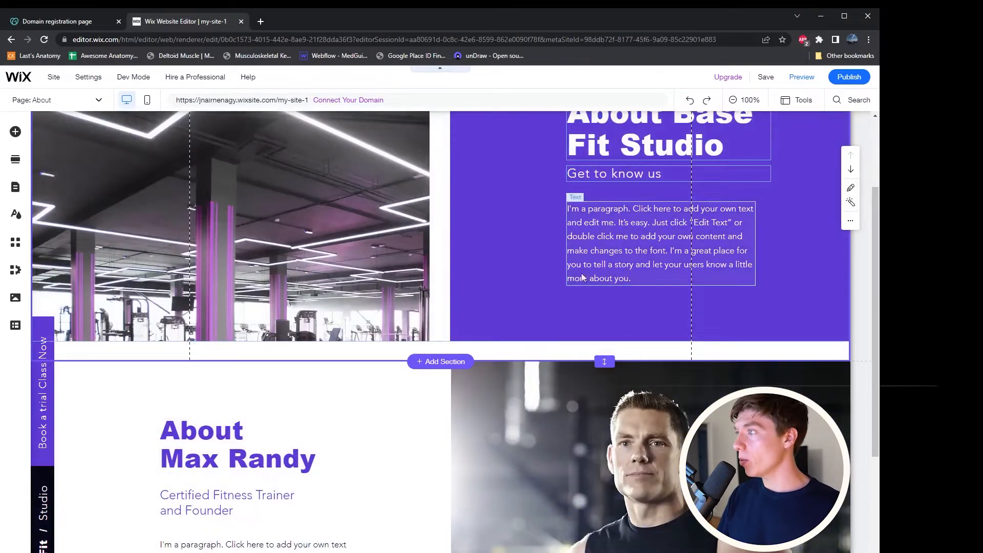
pyautogui.scroll(-3, 547, 304)
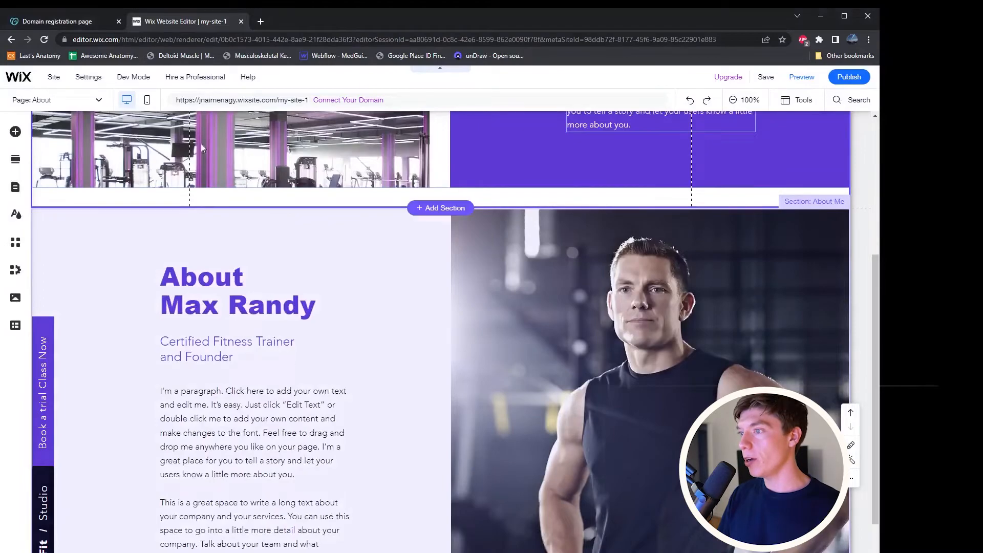
pyautogui.scroll(-2, 260, 304)
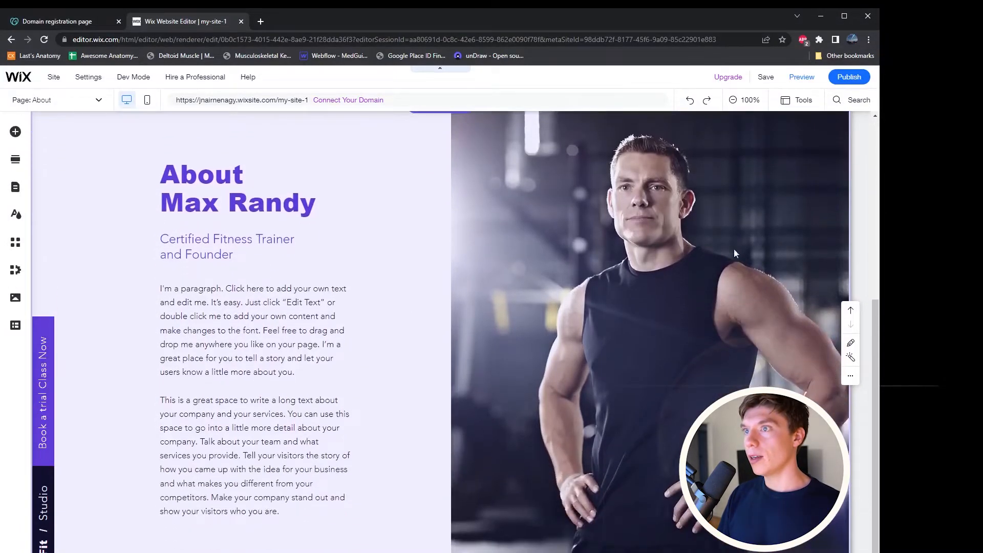
pyautogui.scroll(-5, 614, 285)
pyautogui.scroll(13, 145, 336)
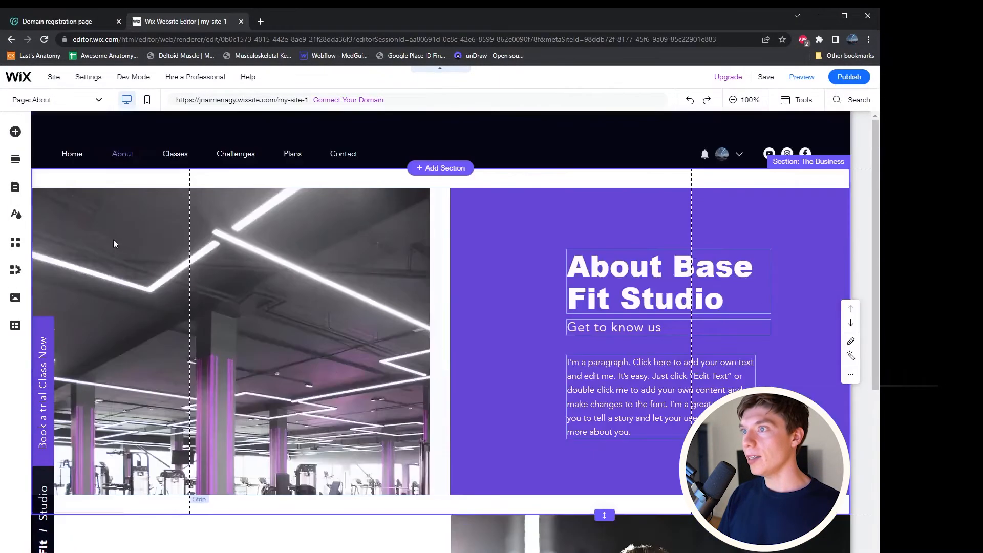
# - Open the Classes page for editing, check its Our Classes booking list, and open the management dashboard for the listed services
pyautogui.click(16, 187)
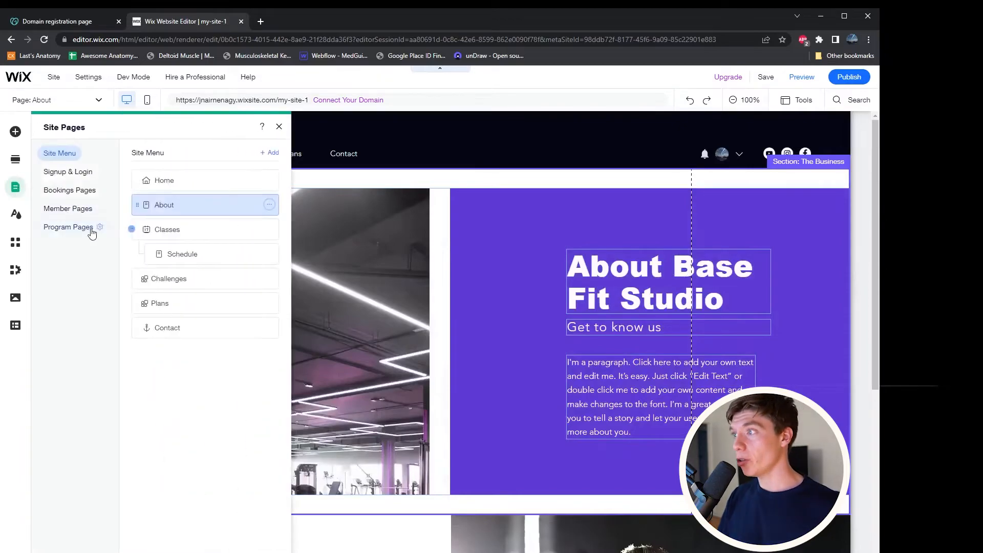
pyautogui.click(203, 234)
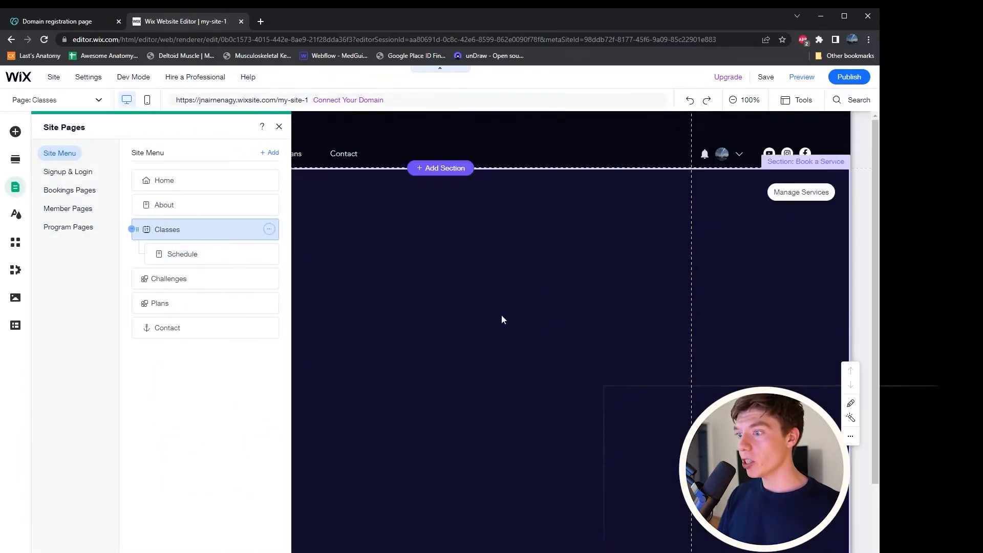
pyautogui.click(502, 315)
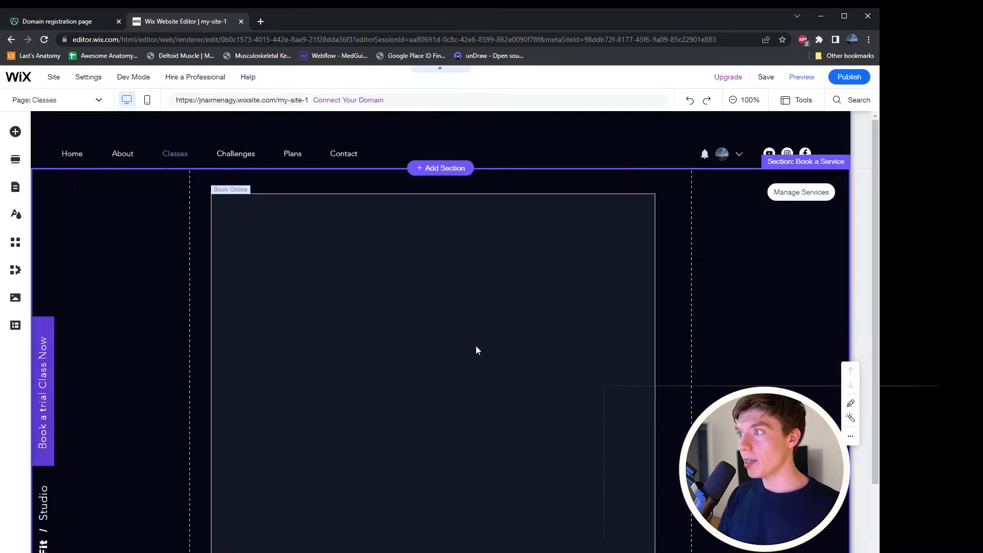
pyautogui.scroll(-1, 379, 292)
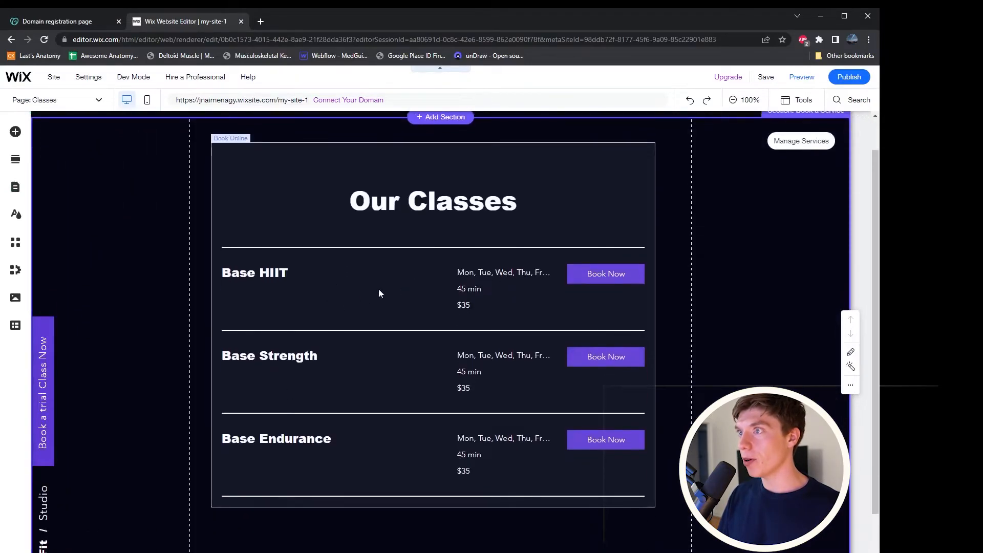
pyautogui.scroll(-3, 341, 409)
pyautogui.scroll(4, 415, 387)
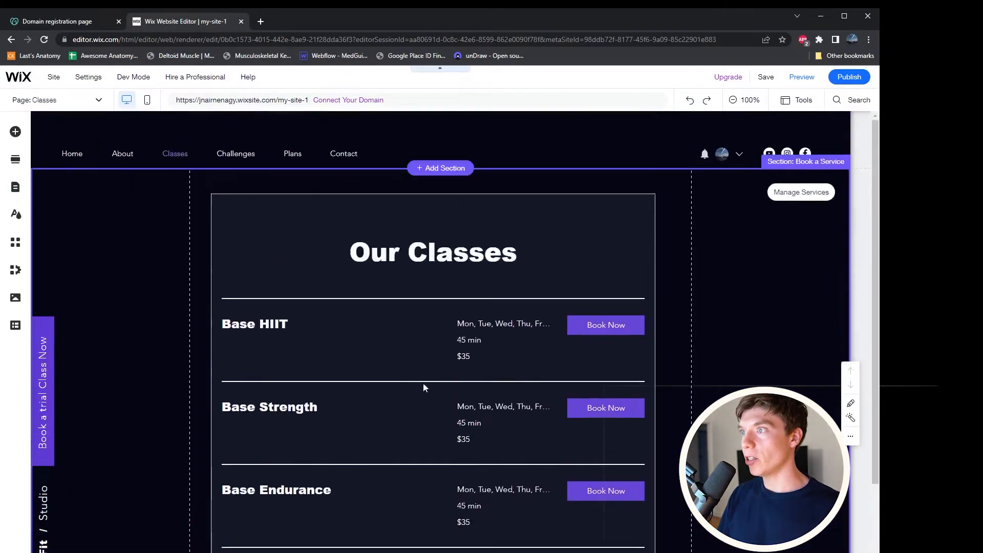
pyautogui.doubleClick(468, 302)
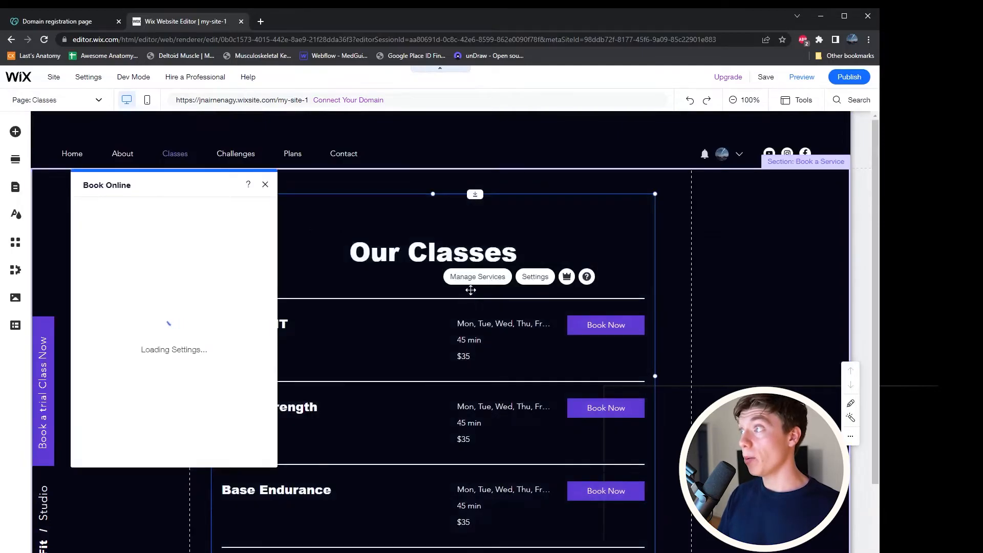
pyautogui.click(477, 284)
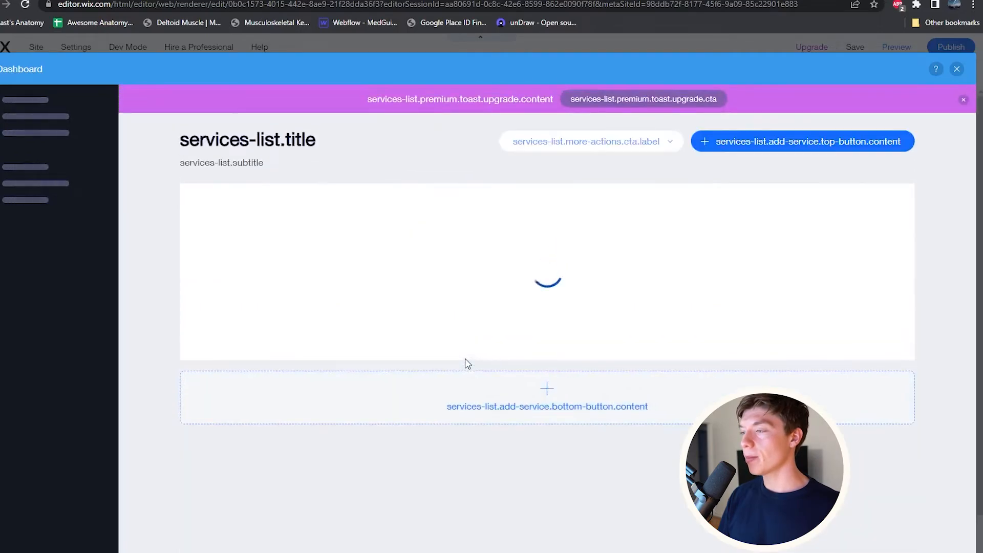
# - Open the Base HIIT service, examine its name, description, location, participant limit, pricing and image settings, and close the dashboard
pyautogui.click(403, 288)
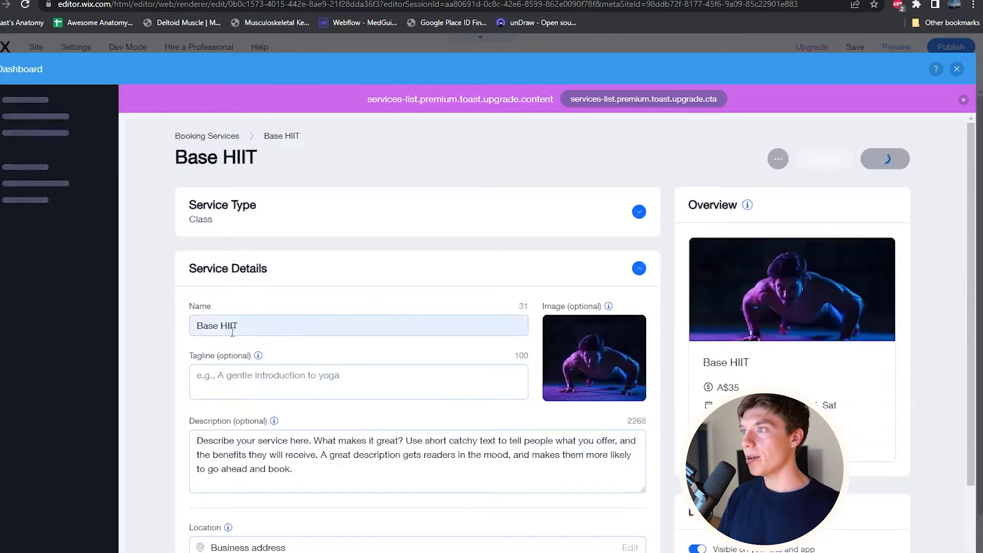
pyautogui.moveTo(298, 325); pyautogui.dragTo(180, 401)
pyautogui.click(261, 386)
pyautogui.scroll(-3, 261, 386)
pyautogui.moveTo(197, 264); pyautogui.dragTo(307, 338)
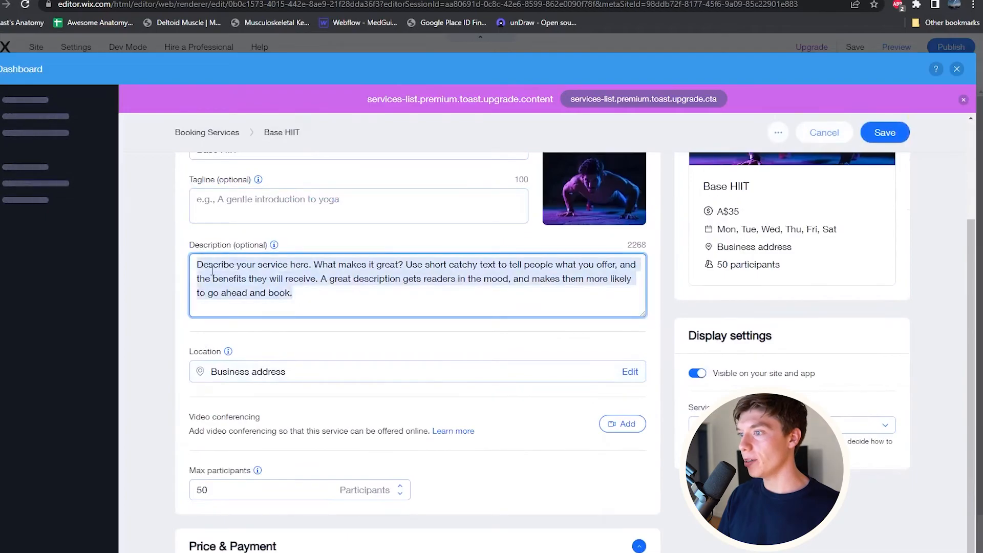
pyautogui.scroll(-1, 309, 338)
pyautogui.scroll(1, 335, 343)
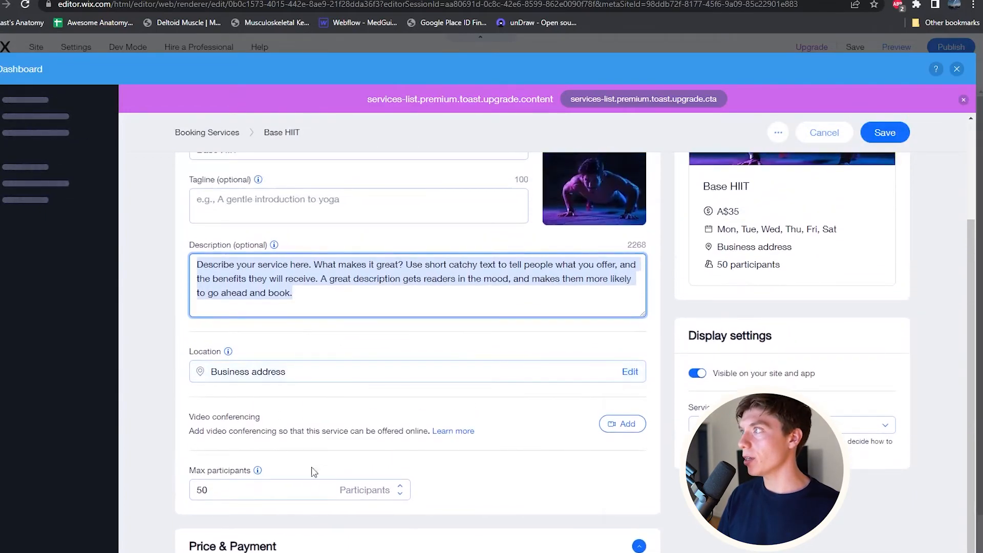
pyautogui.scroll(-2, 315, 485)
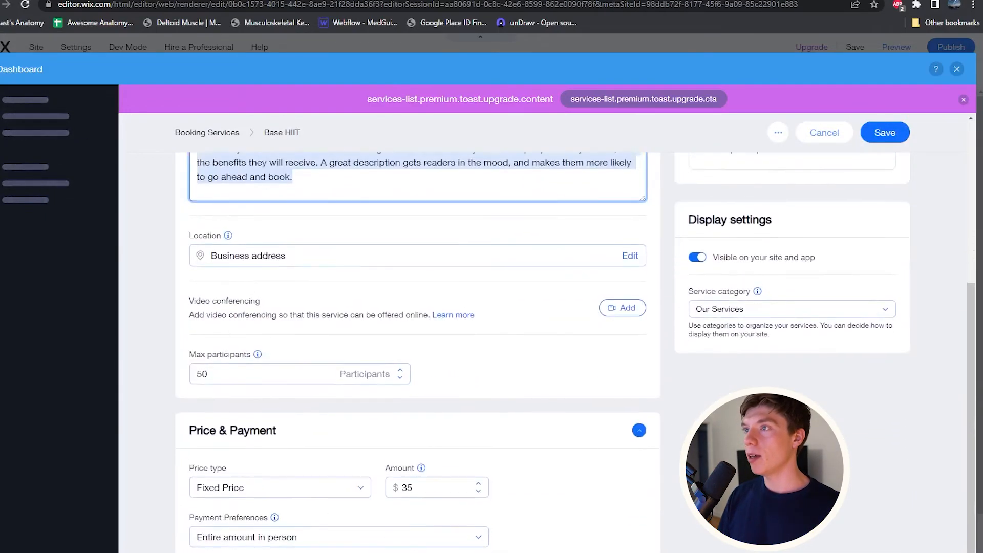
pyautogui.scroll(5, 572, 334)
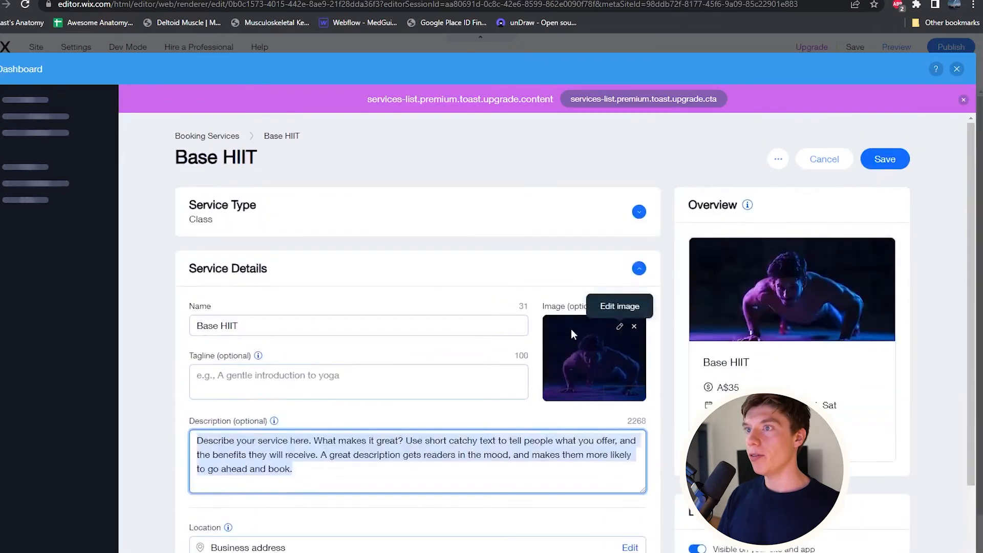
pyautogui.click(957, 69)
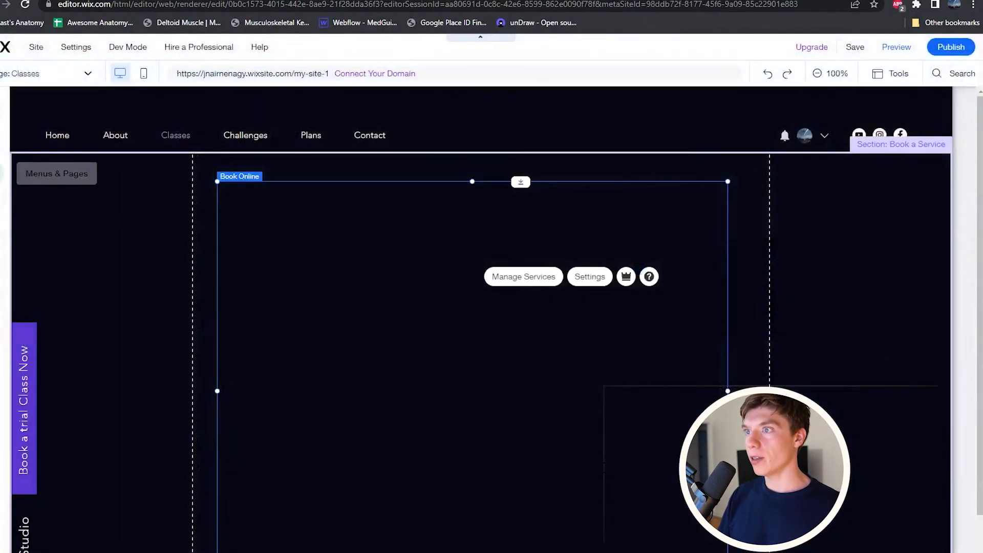
# - Look through the bookings pages and the site menu pages, and open the Plans page for editing
pyautogui.click(1, 174)
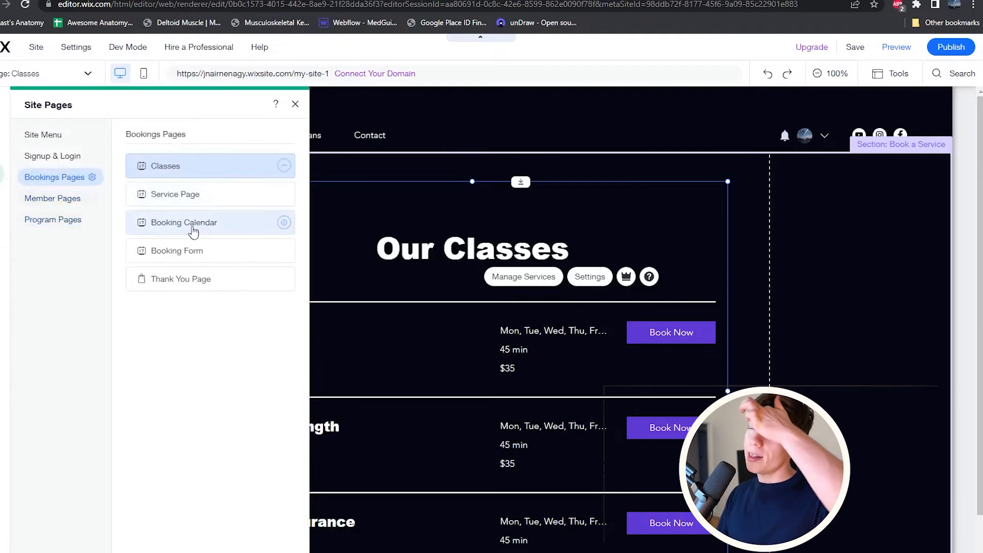
pyautogui.click(31, 135)
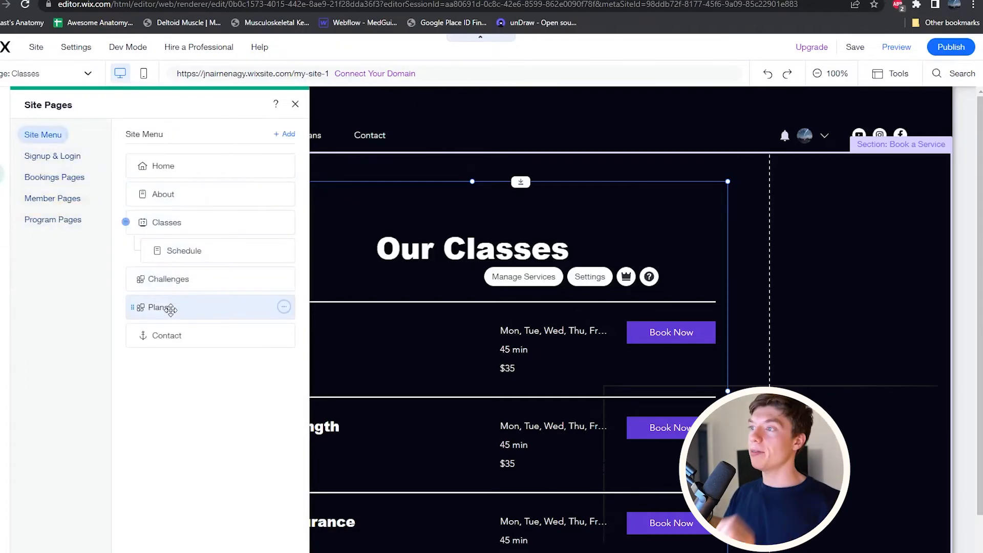
pyautogui.click(169, 308)
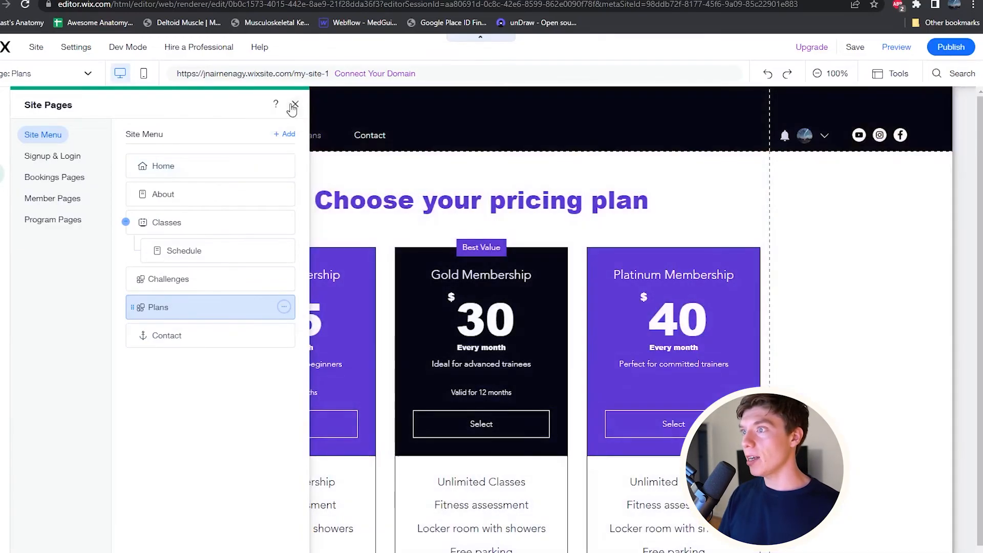
pyautogui.click(293, 106)
pyautogui.click(309, 138)
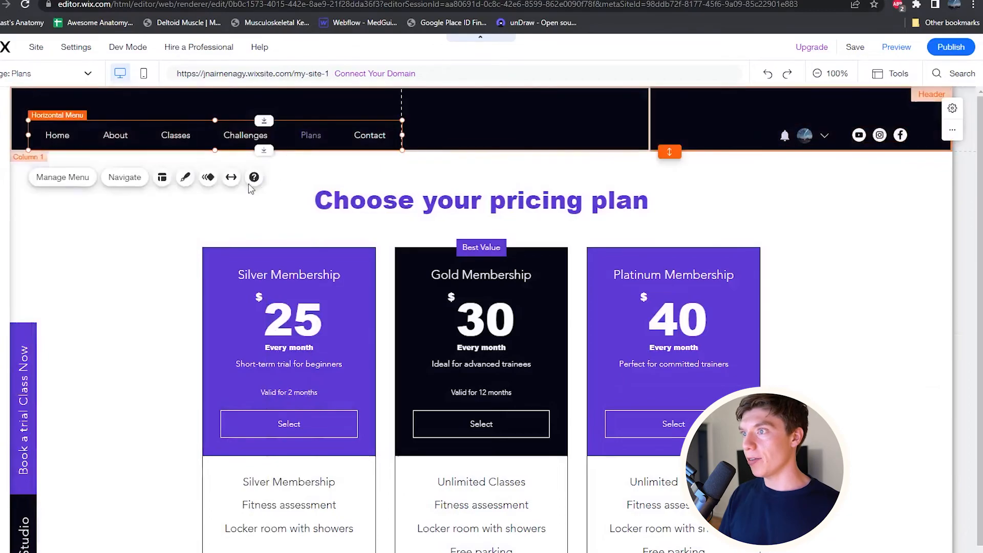
# - Open the Plans & Pricing settings for the membership plans, check the customization and management options, and close them
pyautogui.click(280, 302)
pyautogui.doubleClick(241, 276)
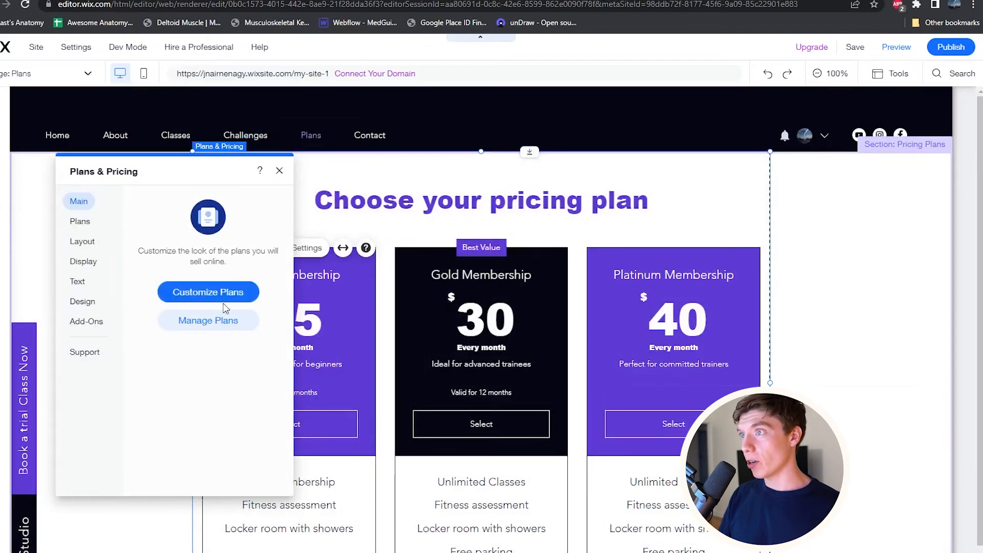
pyautogui.click(279, 171)
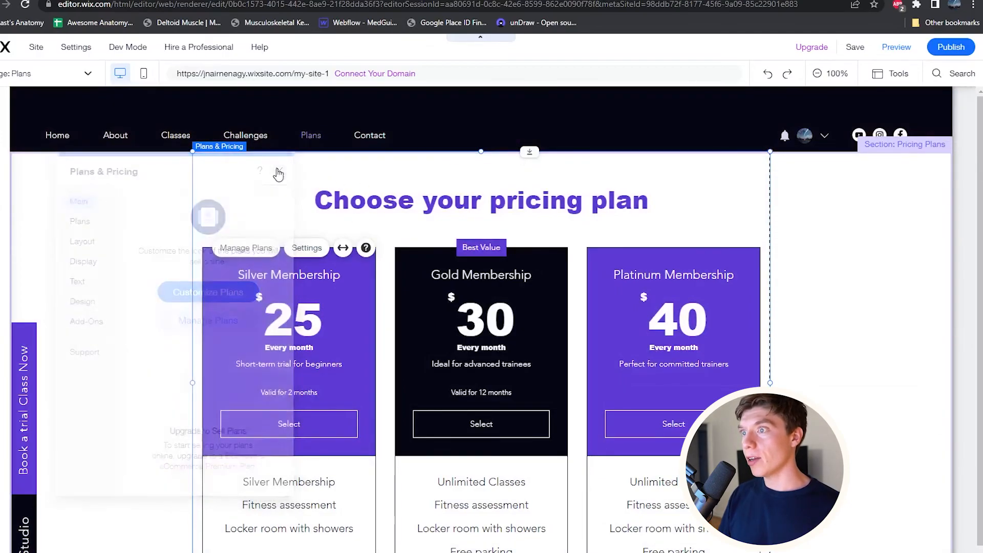
# - Return to the Home page in the editor and look over its hero and About Avalanche sections
pyautogui.click(2, 173)
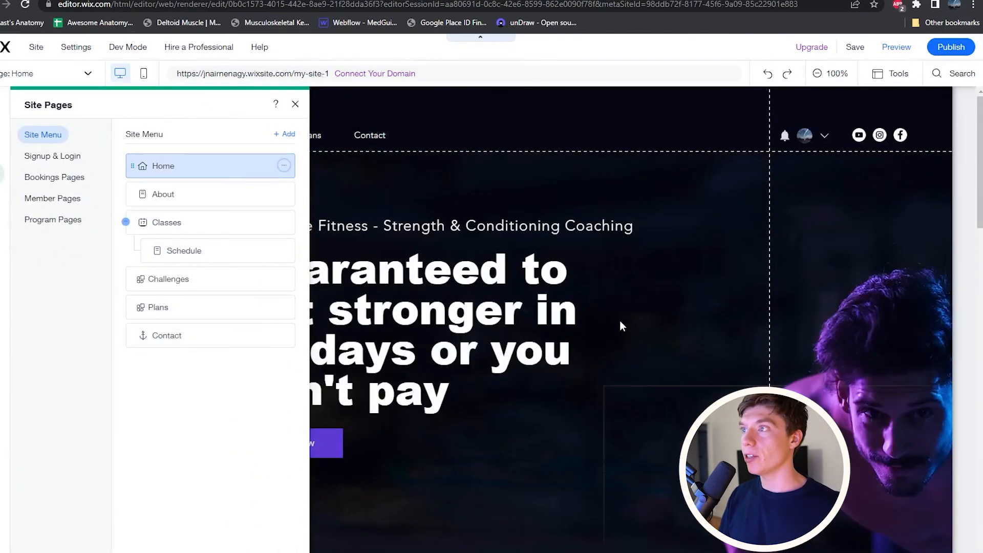
pyautogui.click(620, 321)
pyautogui.scroll(-13, 541, 275)
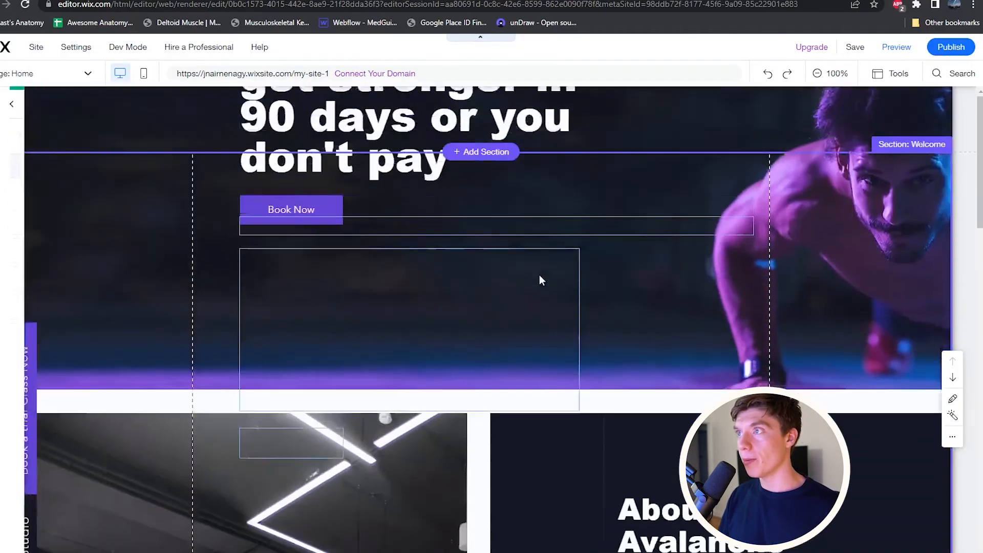